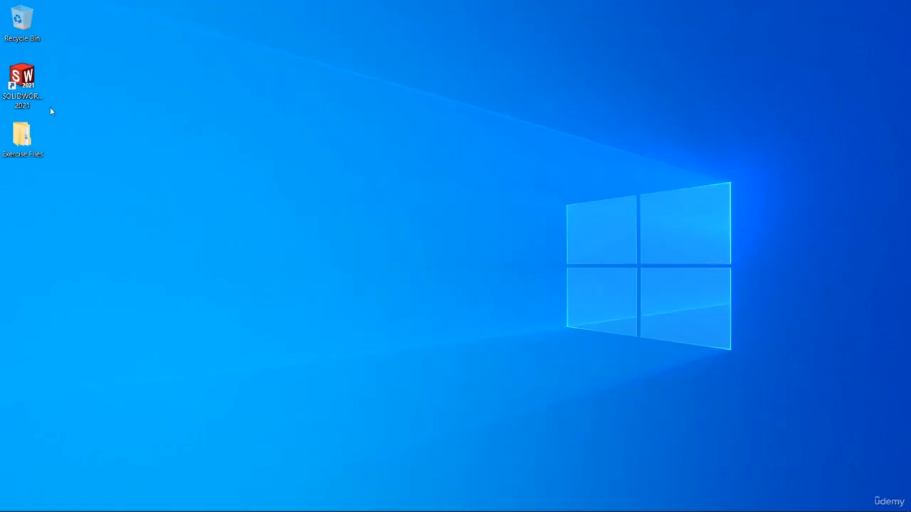
- Launch SOLIDWORKS 2021 and create a new part document
{"action": "double_click", "coordinate": [22, 82]}
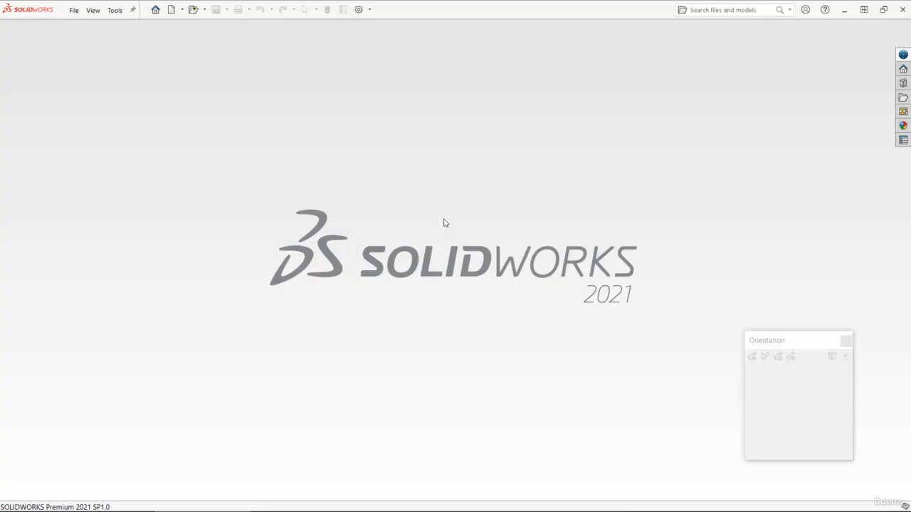
{"action": "left_click", "coordinate": [74, 10]}
{"action": "left_click", "coordinate": [91, 27]}
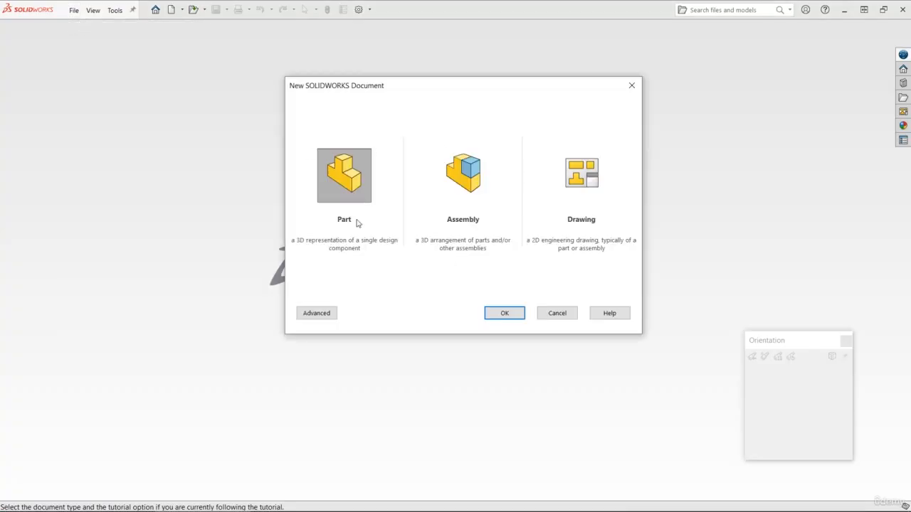
{"action": "left_click", "coordinate": [499, 313]}
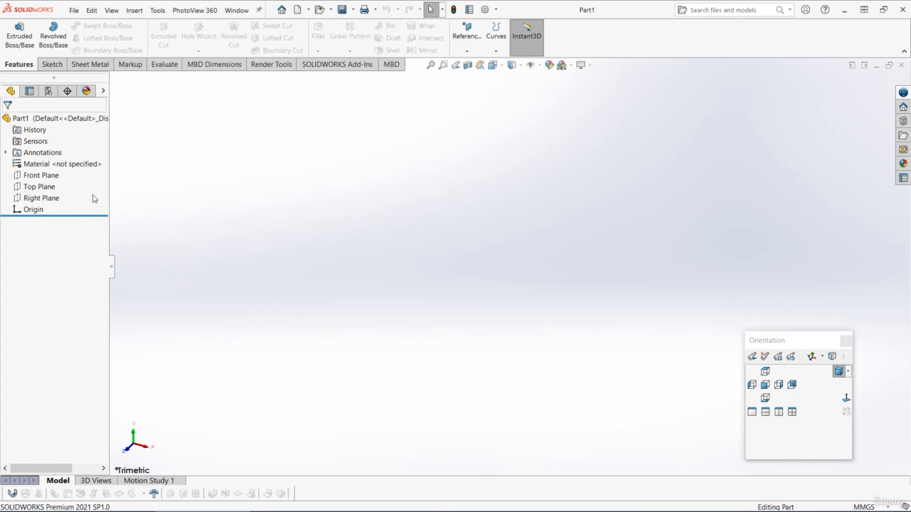
- Start a sketch on the Front Plane and draw an upright center rectangle about 36 by 142 mm at the origin
{"action": "left_click", "coordinate": [38, 178]}
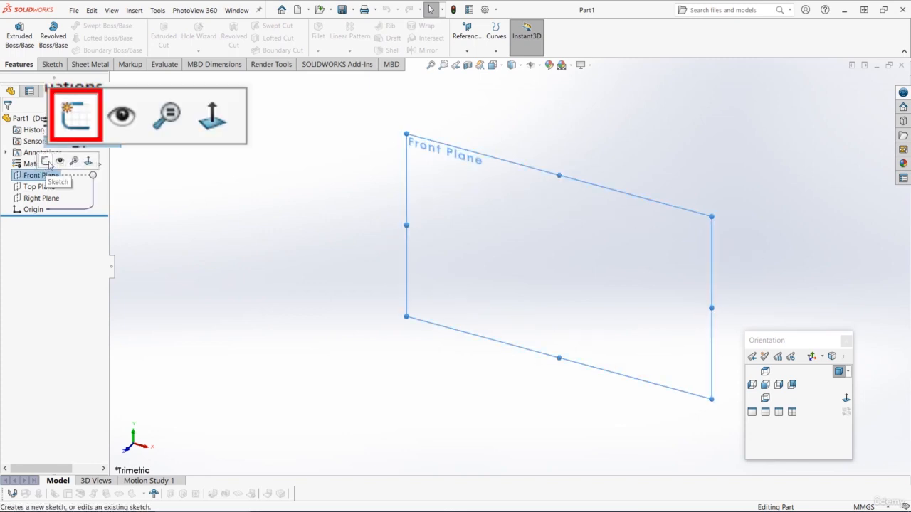
{"action": "left_click", "coordinate": [46, 162]}
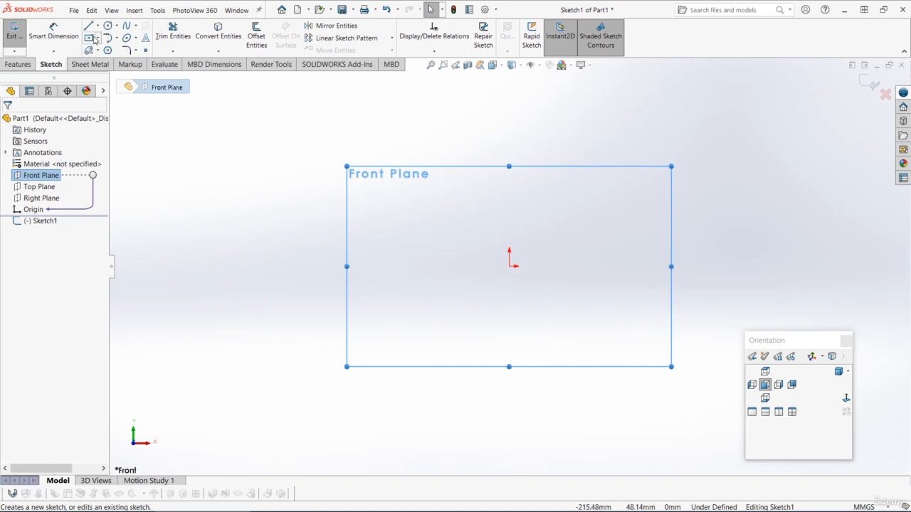
{"action": "left_click", "coordinate": [90, 38]}
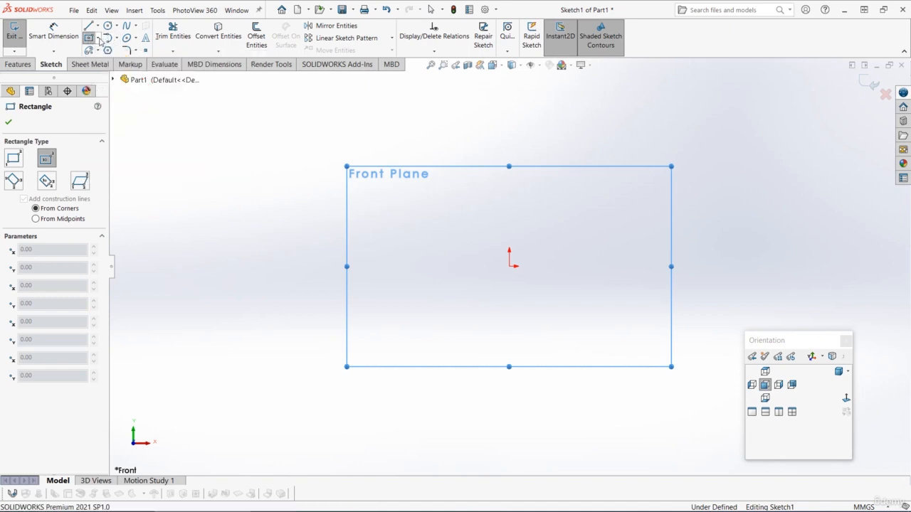
{"action": "left_click", "coordinate": [98, 40]}
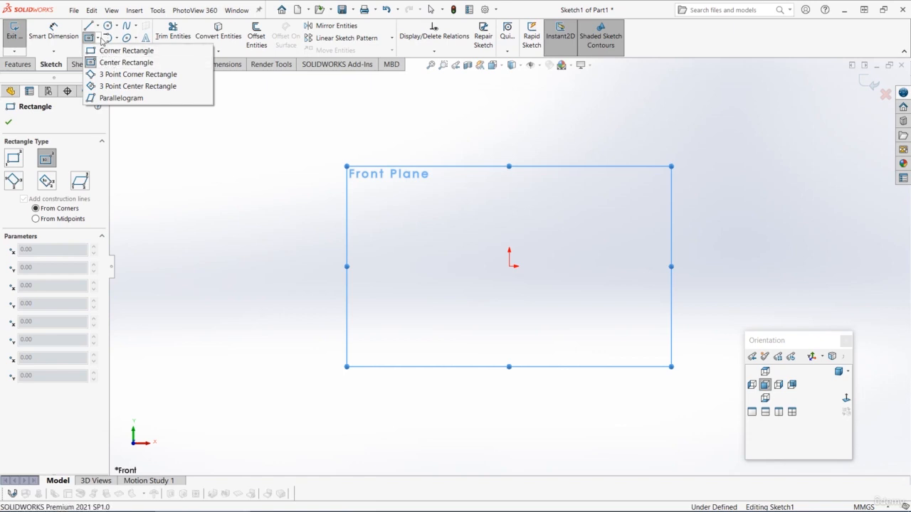
{"action": "left_click", "coordinate": [83, 152]}
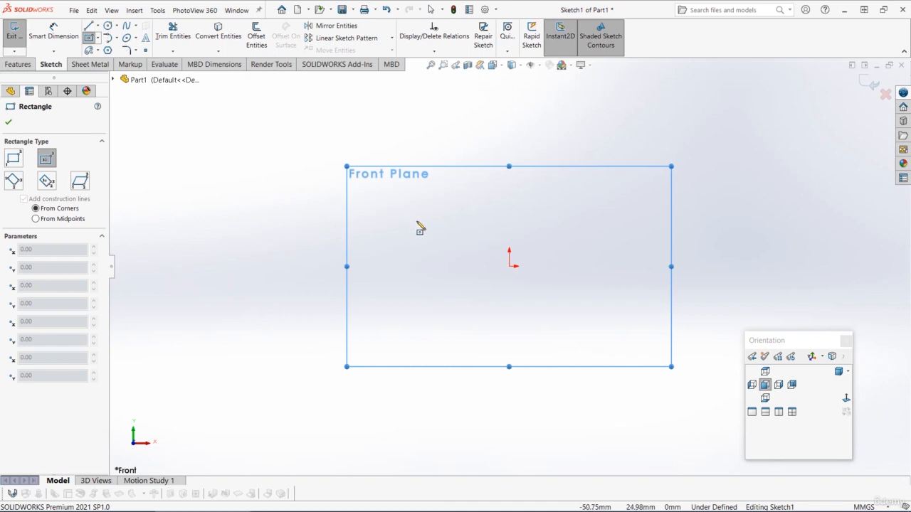
{"action": "left_click", "coordinate": [511, 268]}
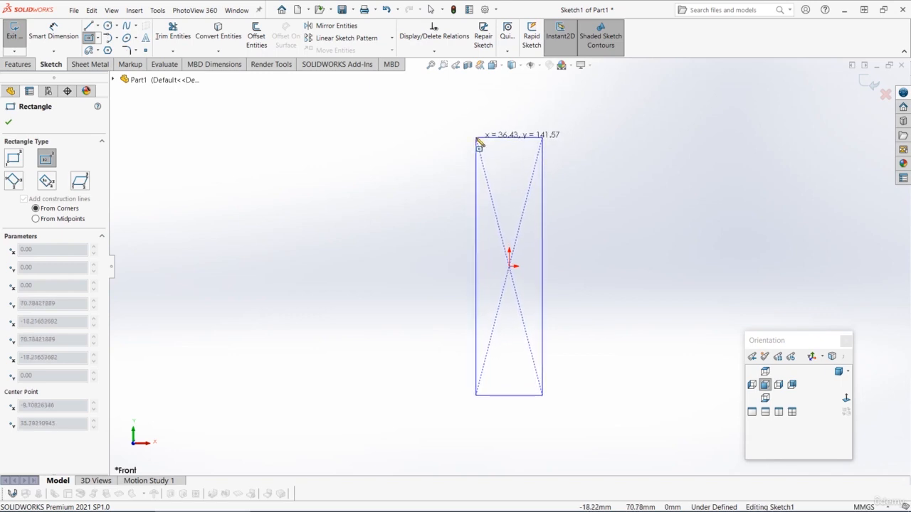
{"action": "left_click", "coordinate": [477, 139]}
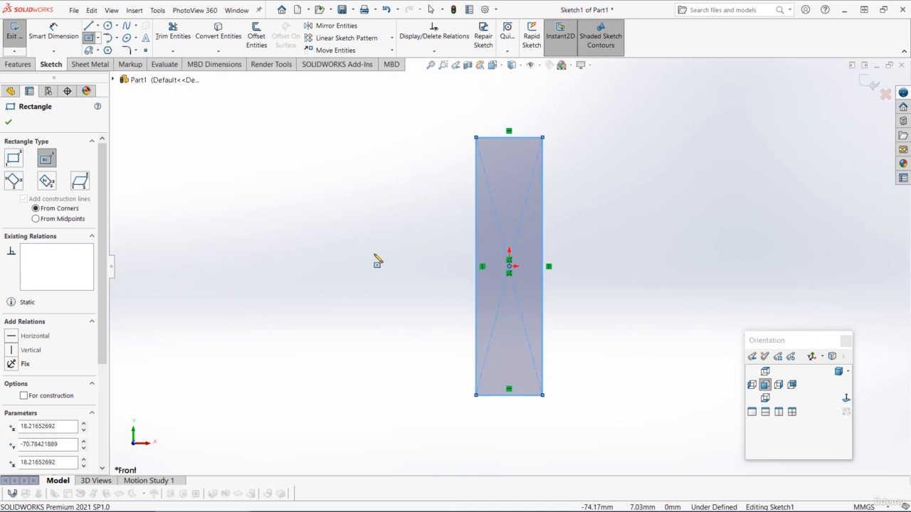
- Draw a second, horizontal center rectangle about 159 by 34 mm centred on the origin, crossing the upright one
{"action": "left_click", "coordinate": [511, 267]}
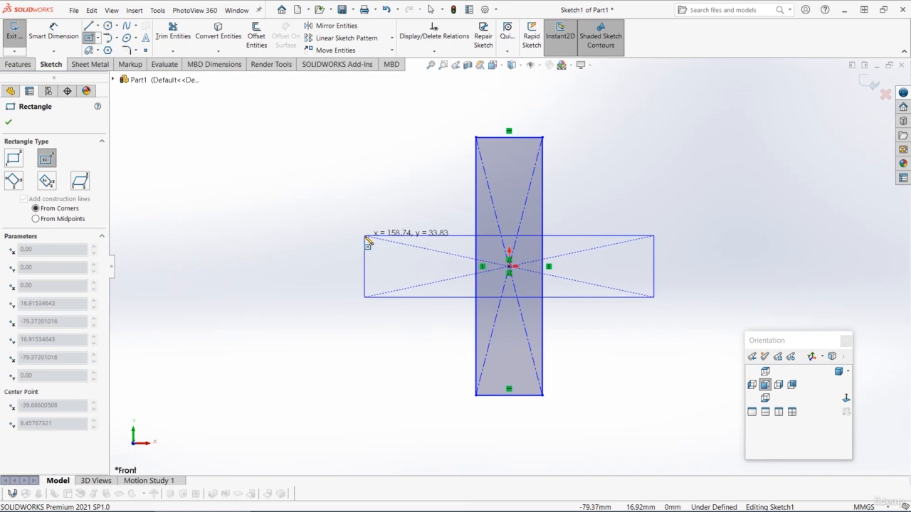
{"action": "left_click", "coordinate": [365, 236]}
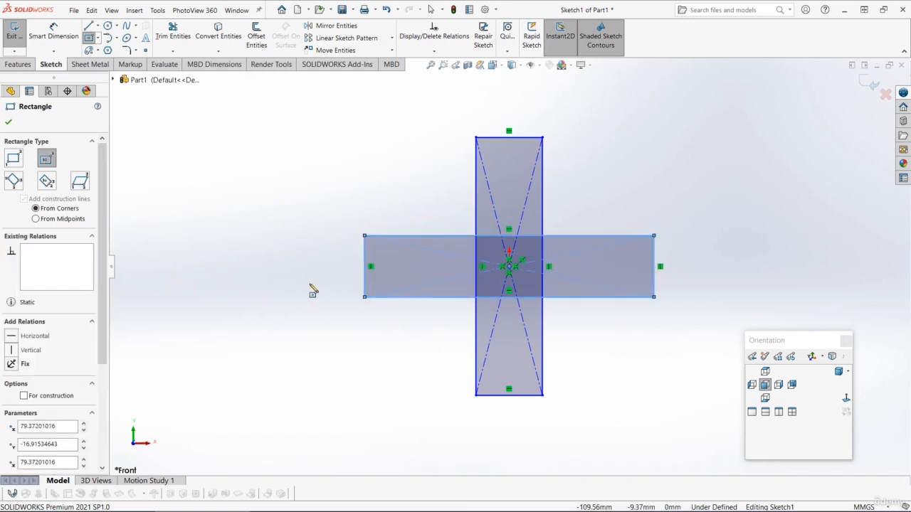
{"action": "key", "text": "Escape"}
{"action": "key", "text": "Escape"}
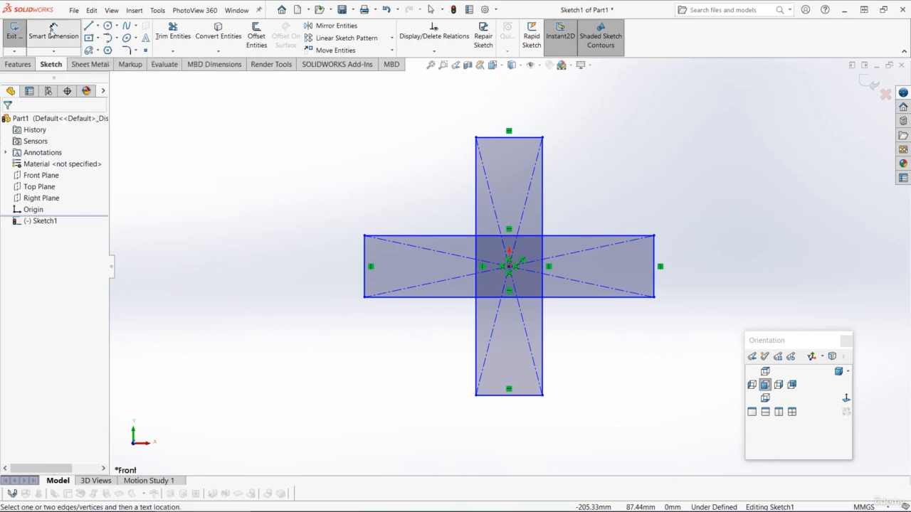
- Dimension the upper edge of the upright rectangle to 1.8 mm
{"action": "left_click", "coordinate": [52, 40]}
{"action": "left_click", "coordinate": [496, 142]}
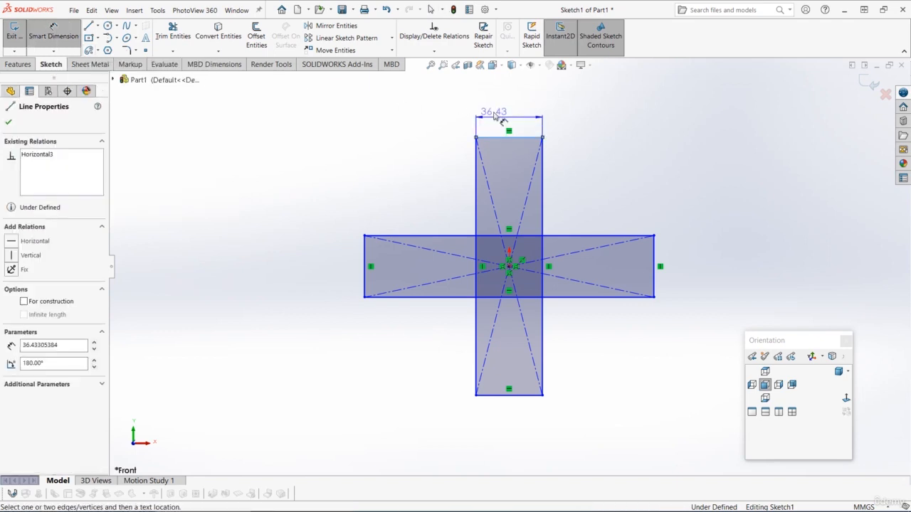
{"action": "left_click", "coordinate": [490, 101]}
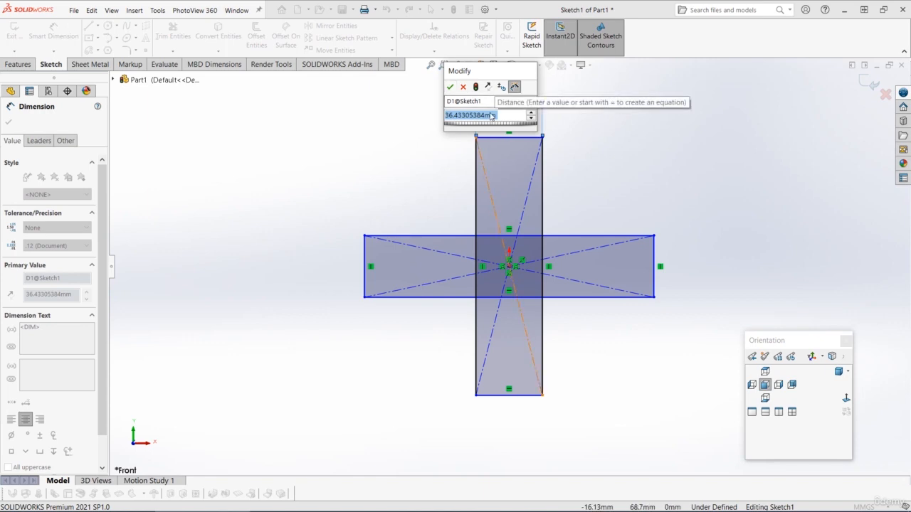
{"action": "type", "text": "1.8"}
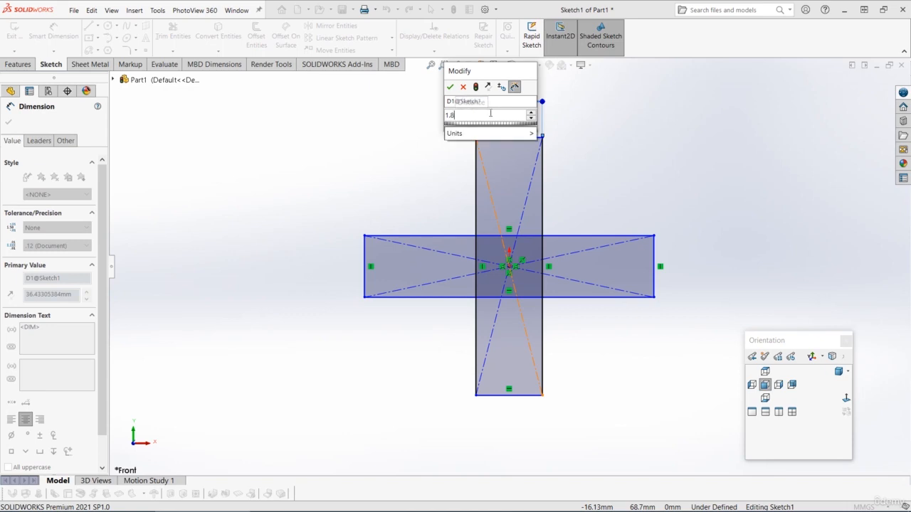
{"action": "key", "text": "Return"}
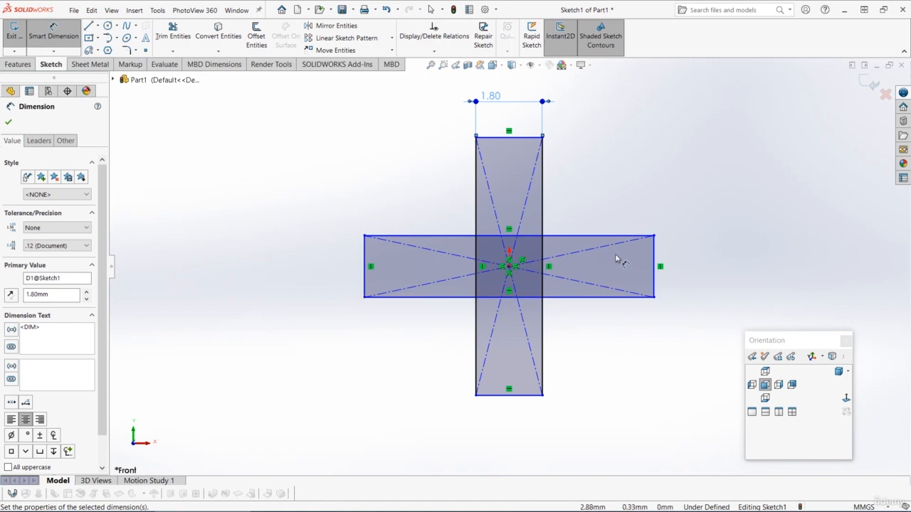
- Dimension the long vertical side of the upright rectangle to 4.7 mm
{"action": "left_click", "coordinate": [545, 214]}
{"action": "left_click", "coordinate": [699, 235]}
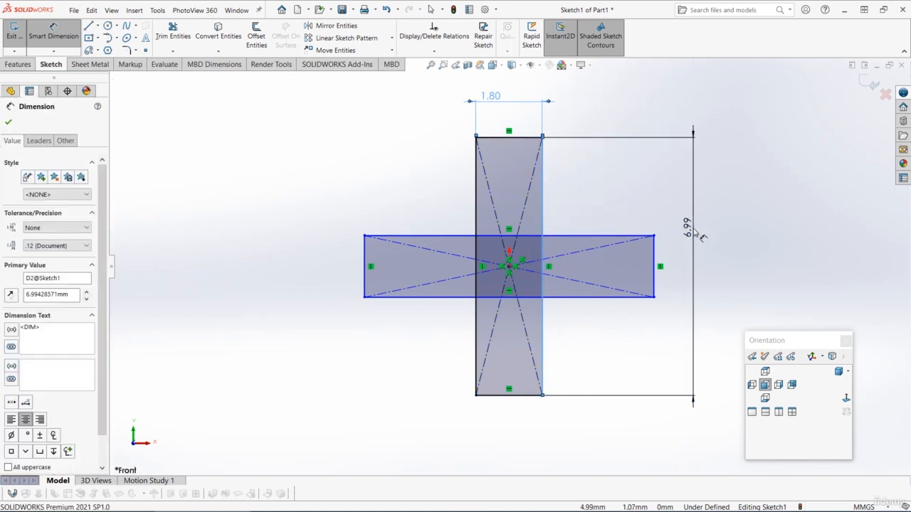
{"action": "type", "text": "4.7"}
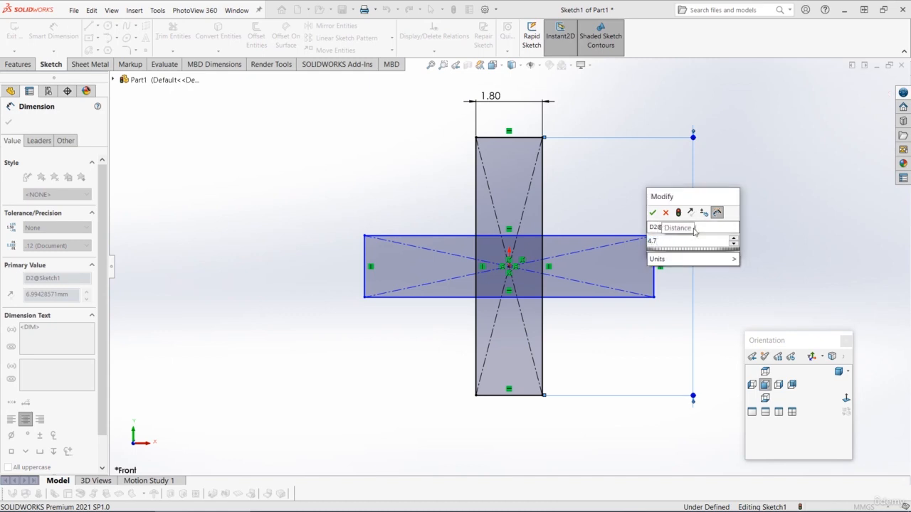
{"action": "key", "text": "Return"}
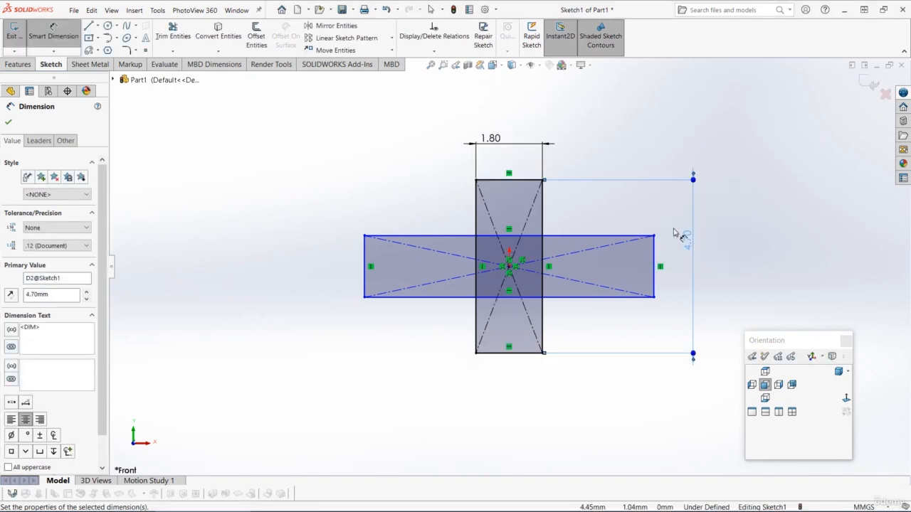
{"action": "left_click", "coordinate": [646, 159]}
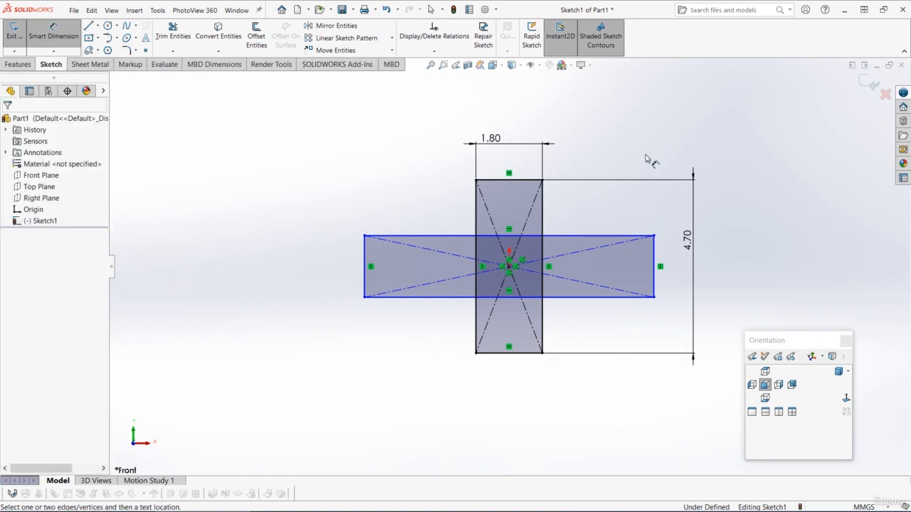
{"action": "key", "text": "Escape"}
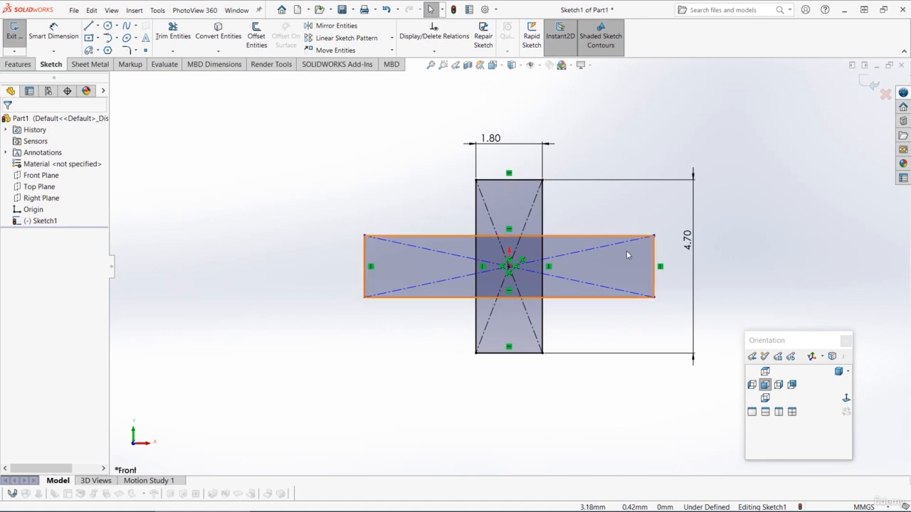
- Add an Equal relation between the upright rectangle's upper edge and the horizontal rectangle's right short edge
{"action": "scroll", "coordinate": [633, 217], "scroll_direction": "down", "scroll_amount": 1}
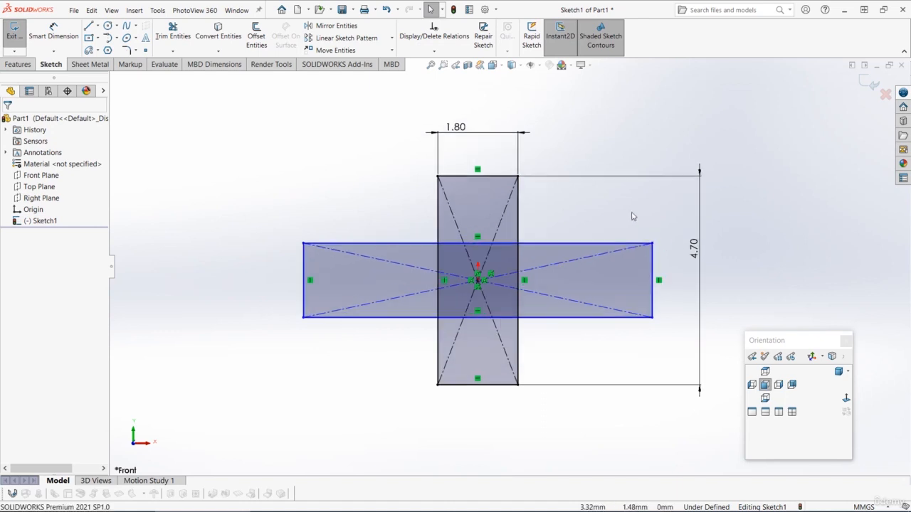
{"action": "left_click", "coordinate": [497, 178]}
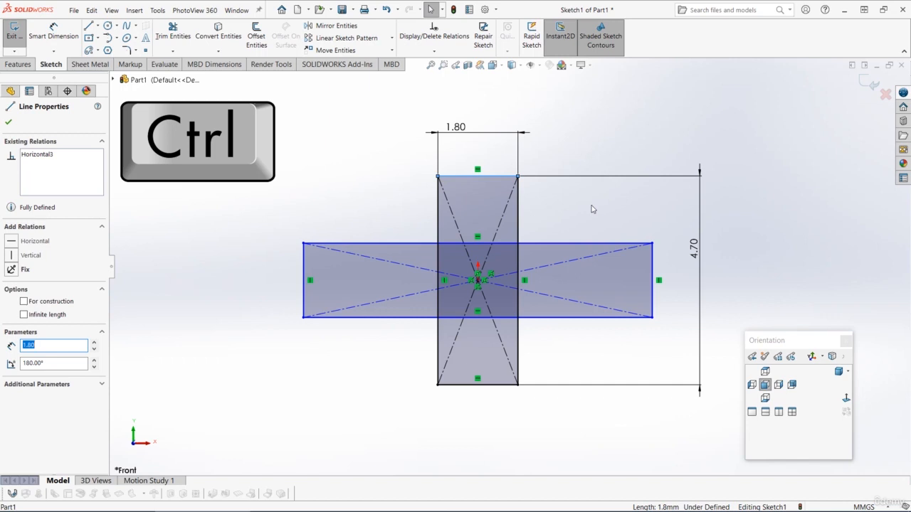
{"action": "left_click", "coordinate": [651, 262], "text": "ctrl"}
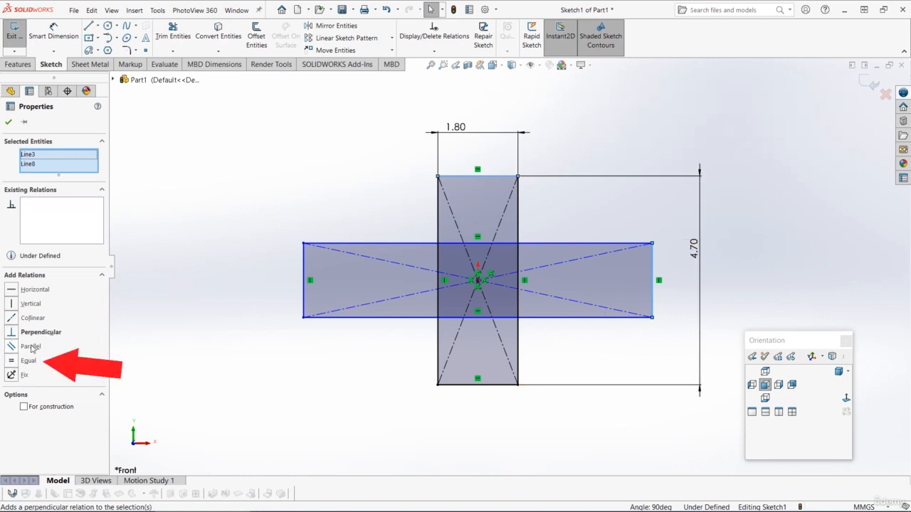
{"action": "left_click", "coordinate": [13, 361]}
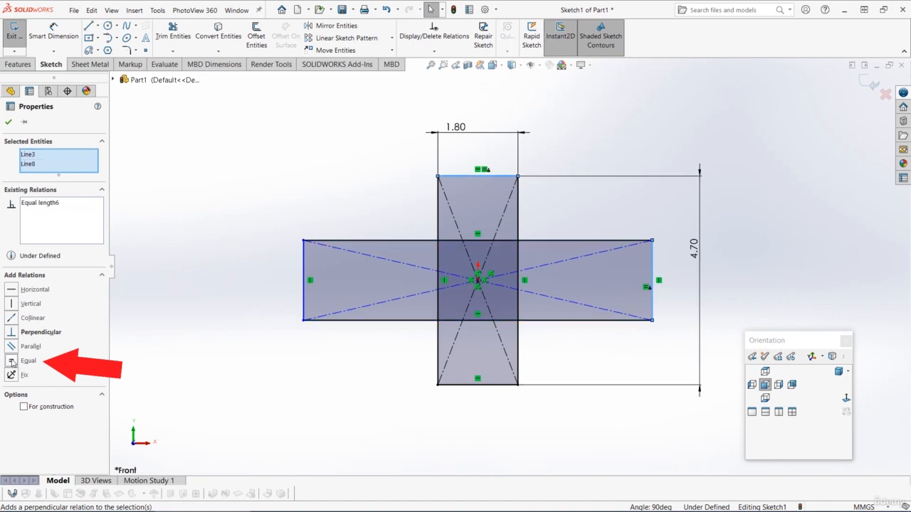
{"action": "left_click", "coordinate": [327, 205]}
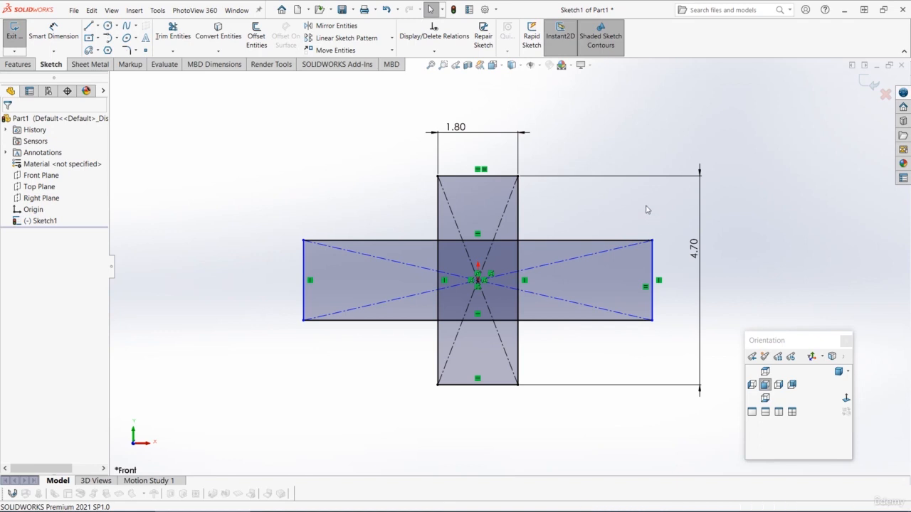
{"action": "left_click", "coordinate": [652, 272]}
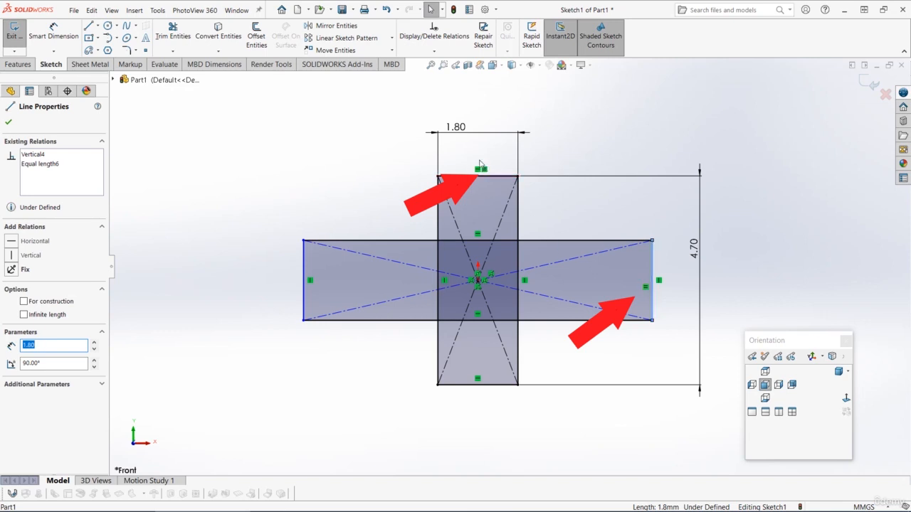
{"action": "left_click", "coordinate": [597, 209]}
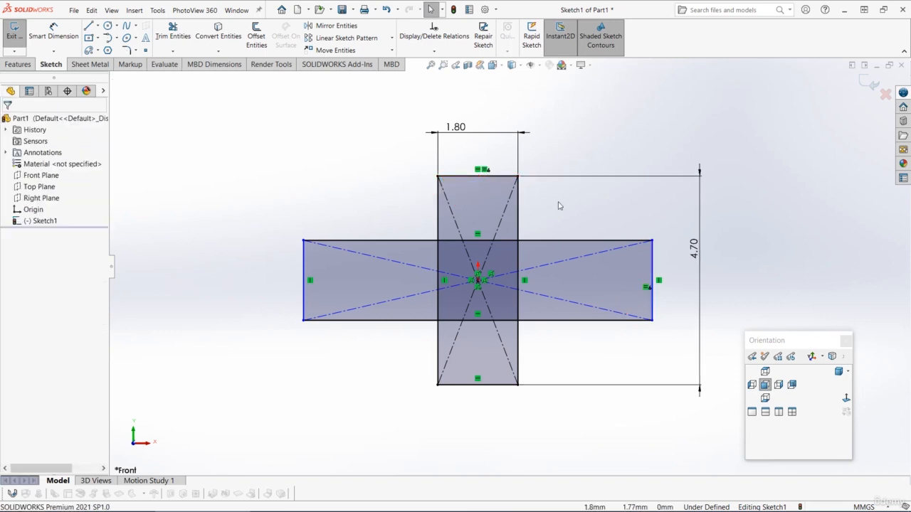
- Make the upright rectangle's right long side and the horizontal rectangle's upper long side equal in length
{"action": "left_click", "coordinate": [519, 211]}
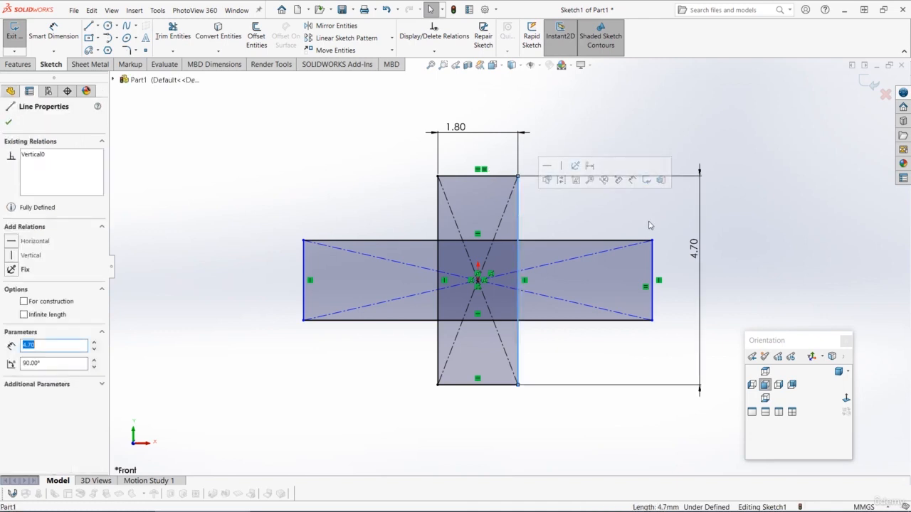
{"action": "left_click", "coordinate": [560, 242], "text": "ctrl"}
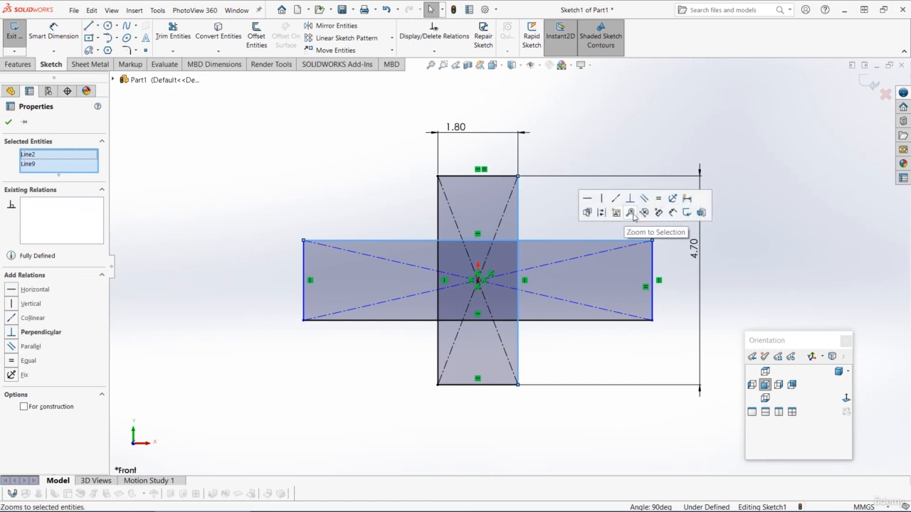
{"action": "left_click", "coordinate": [659, 200]}
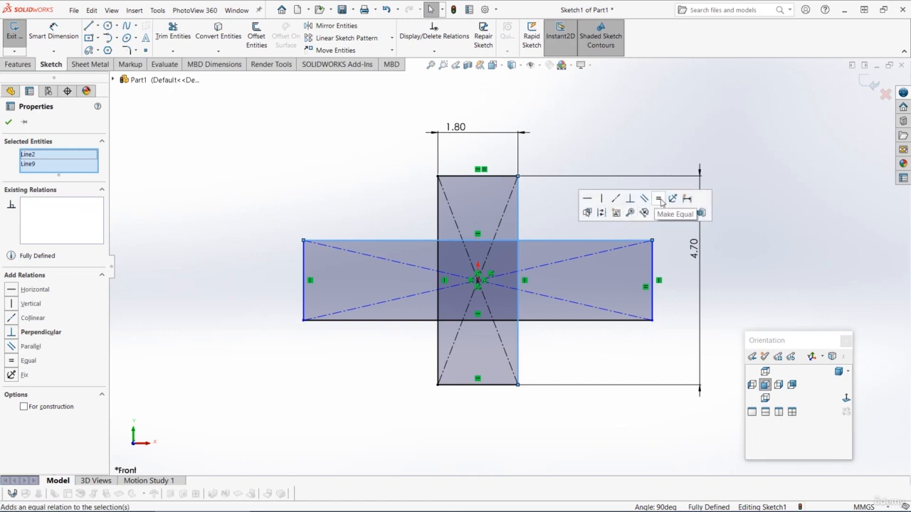
{"action": "left_click", "coordinate": [555, 217]}
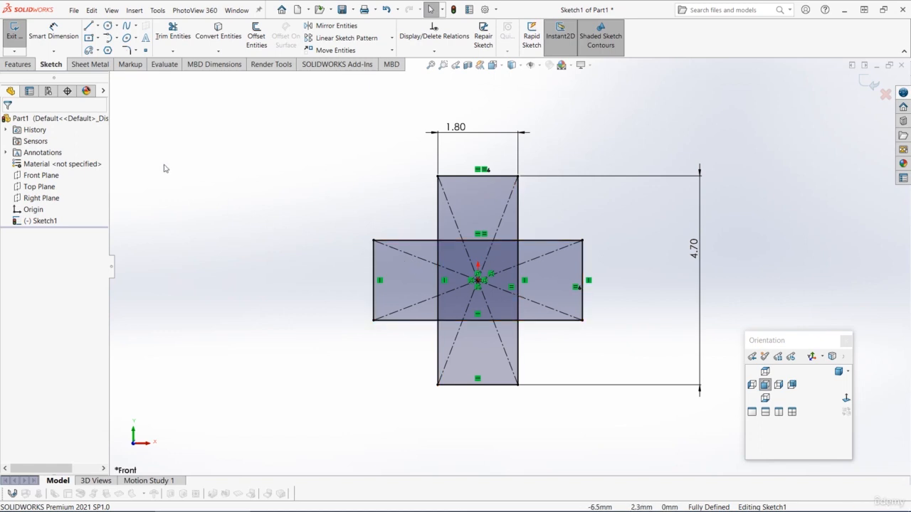
- Sketch a circle centred on the origin with a radius of about 1.98 mm
{"action": "left_click", "coordinate": [108, 26]}
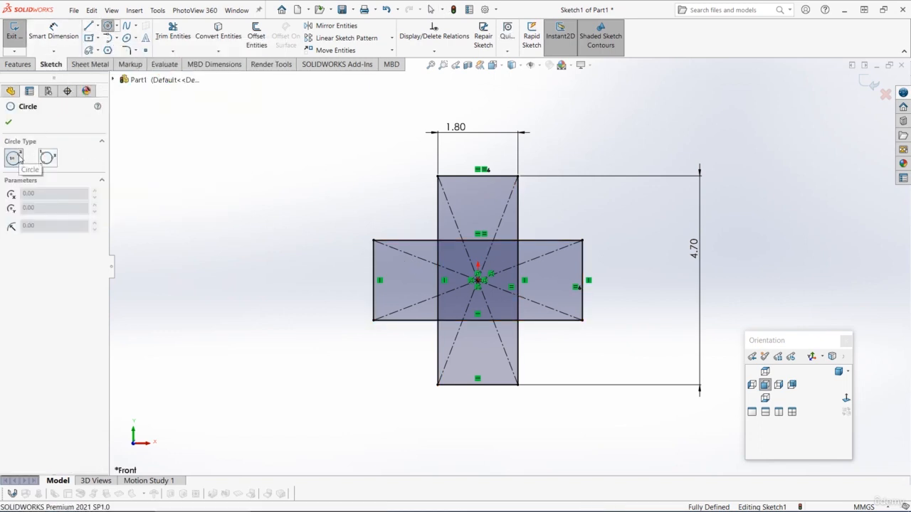
{"action": "left_click", "coordinate": [478, 281]}
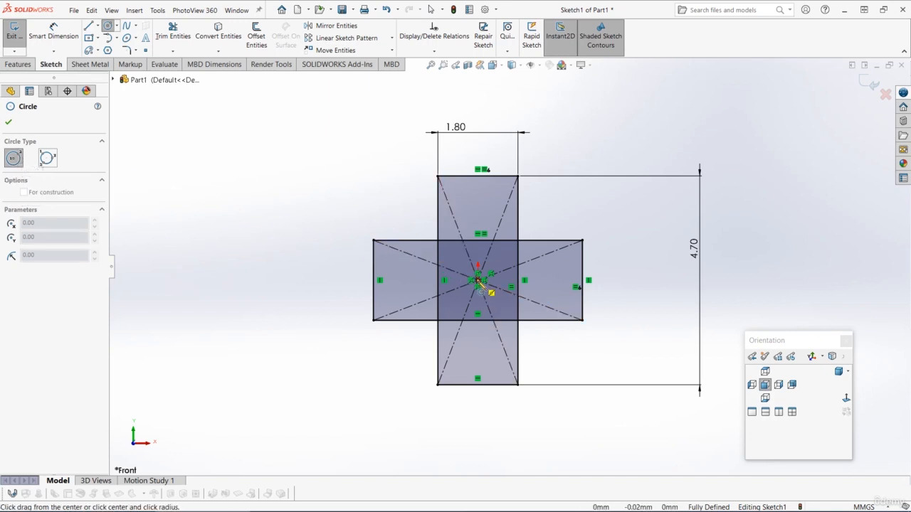
{"action": "left_click", "coordinate": [462, 202]}
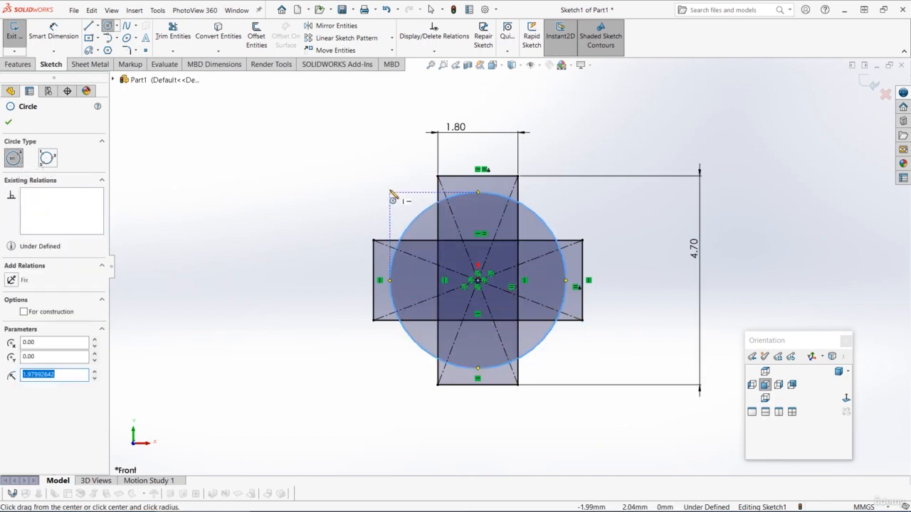
{"action": "key", "text": "Escape"}
{"action": "key", "text": "Escape"}
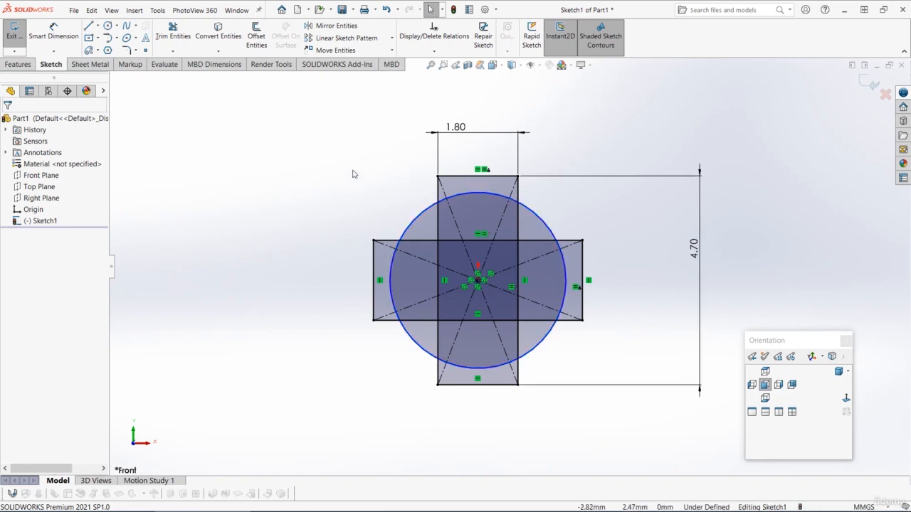
- Add a Tangent relation between the circle and the upright rectangle's upper edge
{"action": "left_click", "coordinate": [475, 197]}
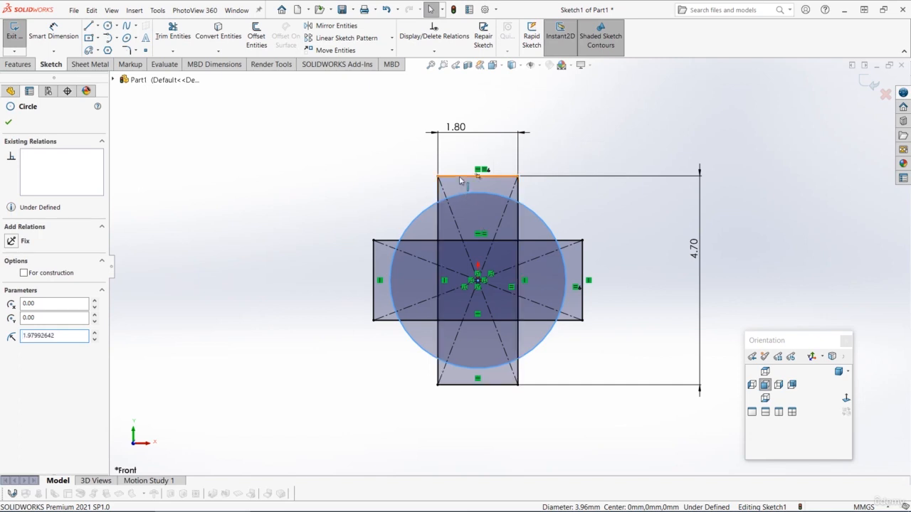
{"action": "left_click", "coordinate": [459, 177], "text": "ctrl"}
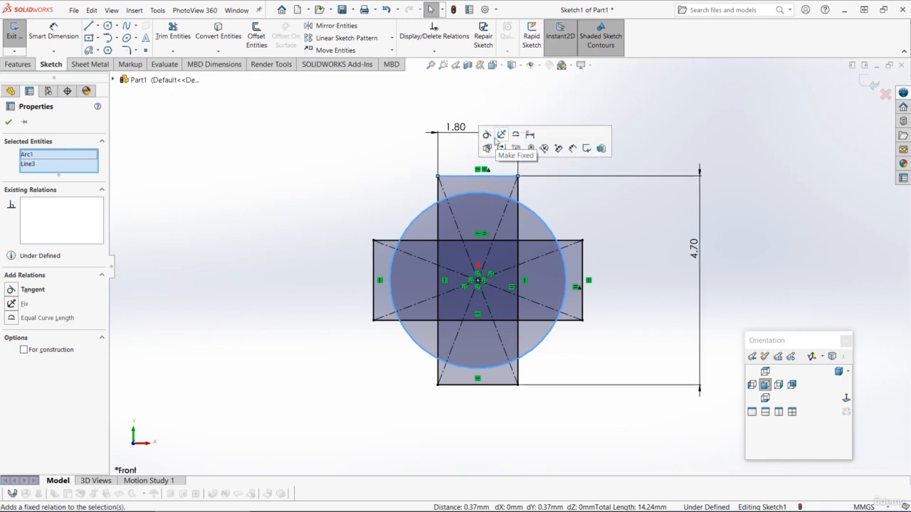
{"action": "left_click", "coordinate": [487, 136]}
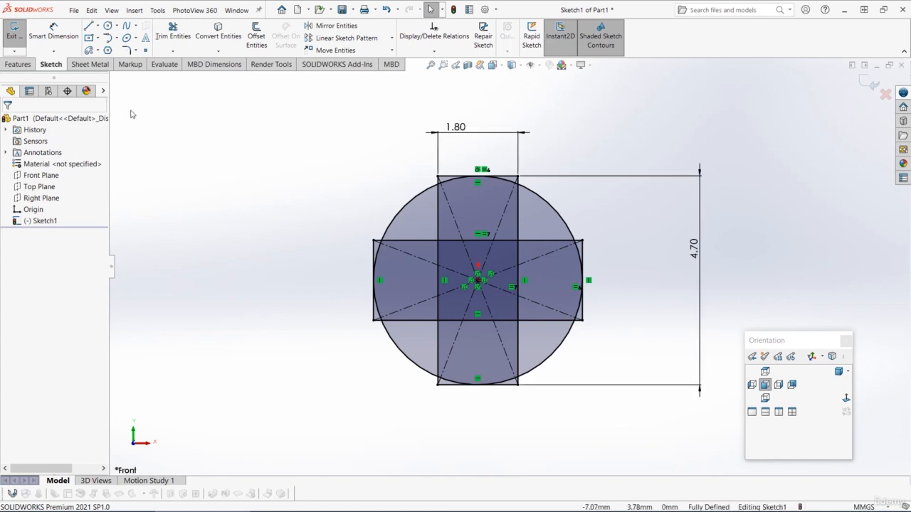
- Start an Extruded Boss/Base and select the cross's four arm regions inside the circle plus the central square as contours
{"action": "left_click", "coordinate": [20, 66]}
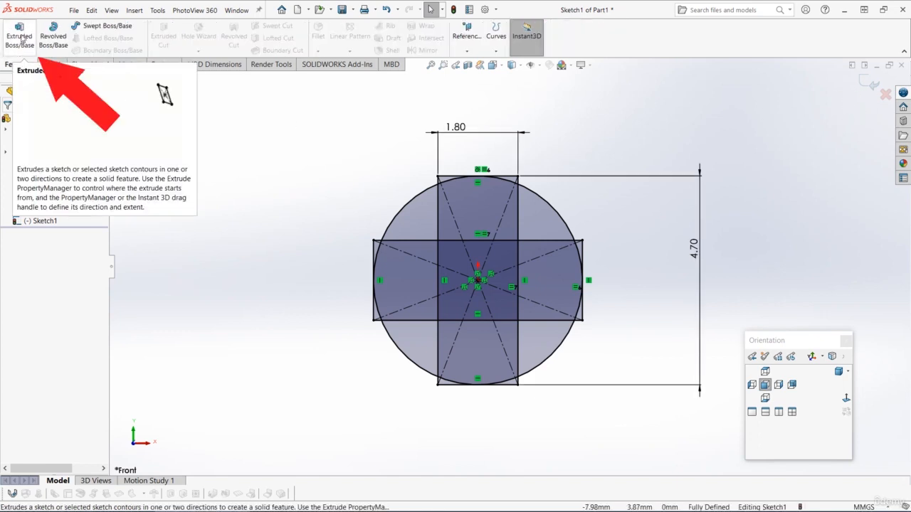
{"action": "left_click", "coordinate": [21, 37]}
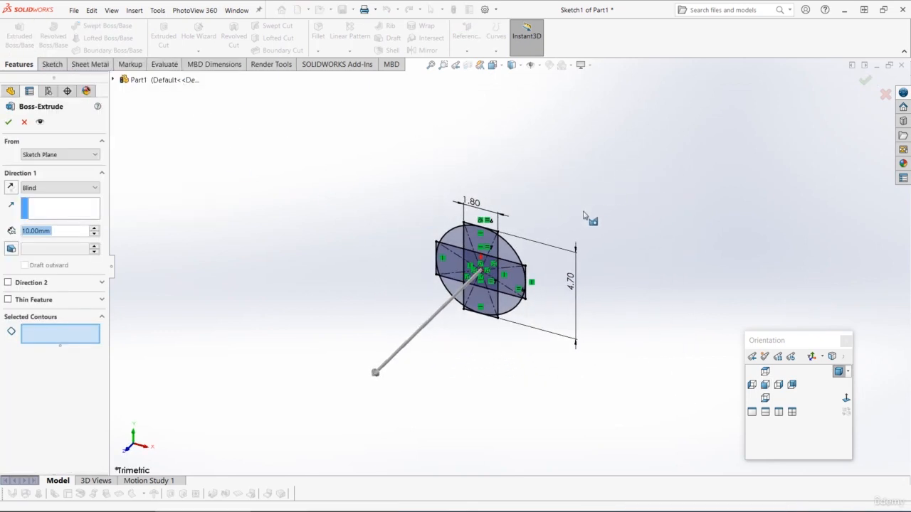
{"action": "scroll", "coordinate": [453, 292], "scroll_direction": "down", "scroll_amount": 2}
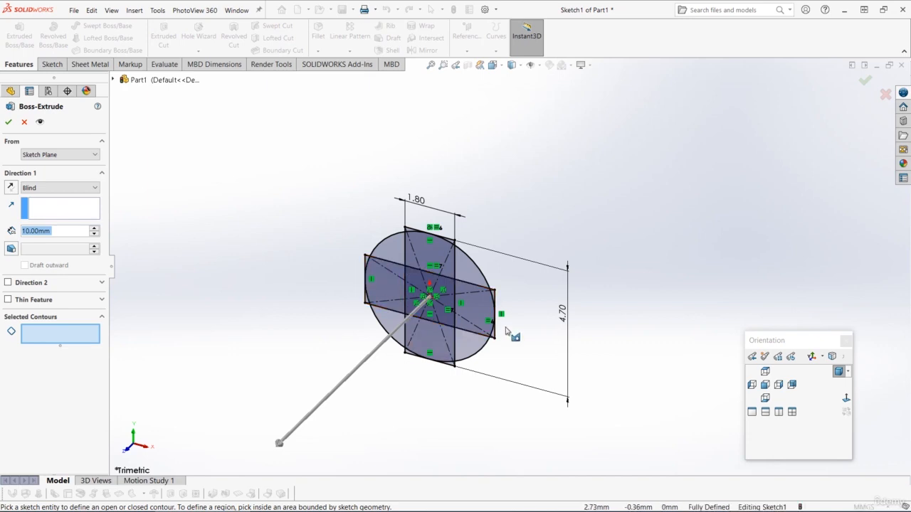
{"action": "scroll", "coordinate": [486, 299], "scroll_direction": "down", "scroll_amount": 3}
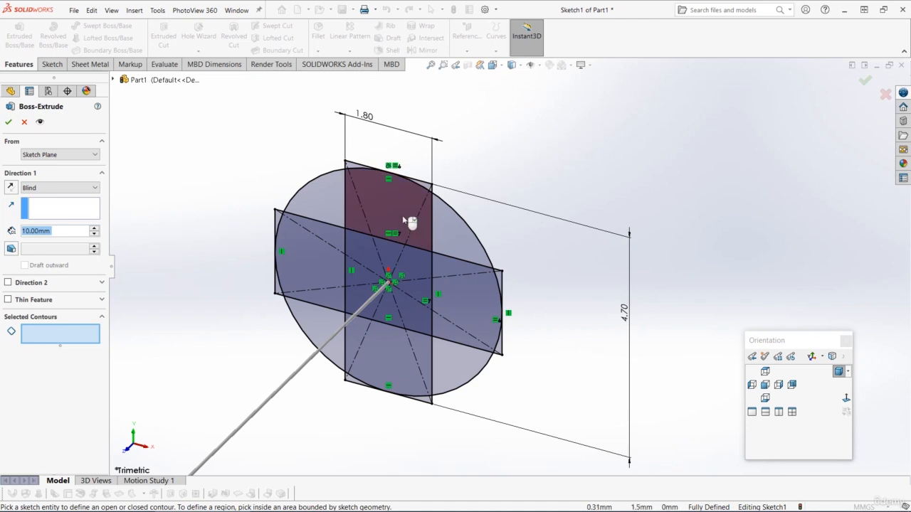
{"action": "left_click", "coordinate": [410, 217]}
{"action": "left_click", "coordinate": [463, 302]}
{"action": "left_click", "coordinate": [411, 350]}
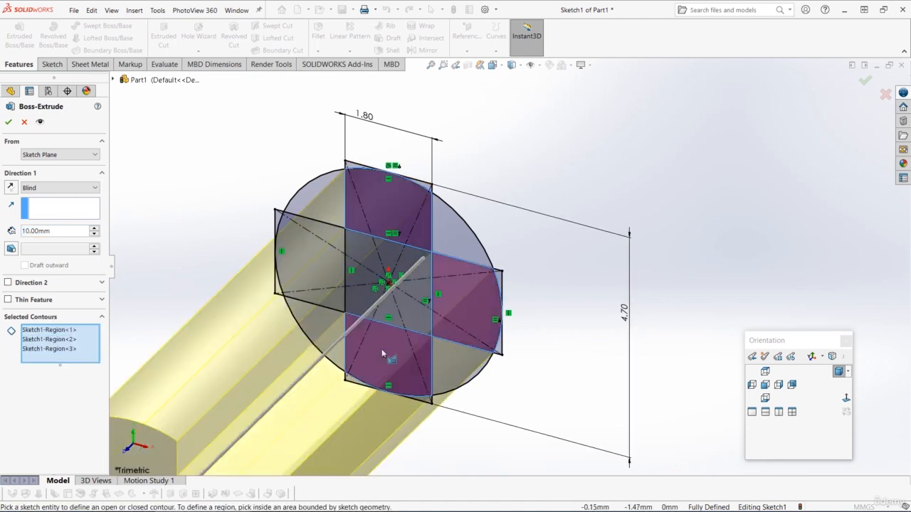
{"action": "left_click", "coordinate": [334, 277]}
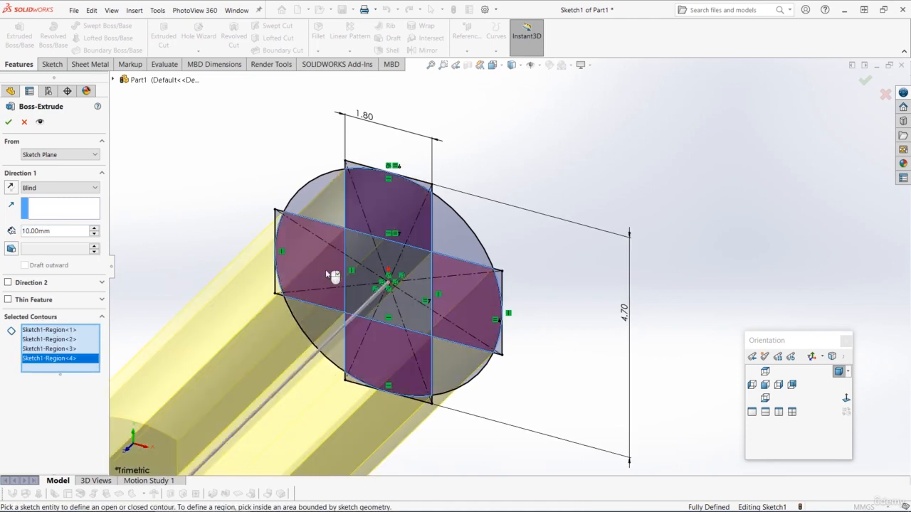
{"action": "left_click", "coordinate": [413, 317]}
{"action": "mouse_move", "coordinate": [417, 315]}
{"action": "middle_mouse_down"}
{"action": "mouse_move", "coordinate": [427, 274]}
{"action": "mouse_move", "coordinate": [385, 269]}
{"action": "middle_mouse_up"}
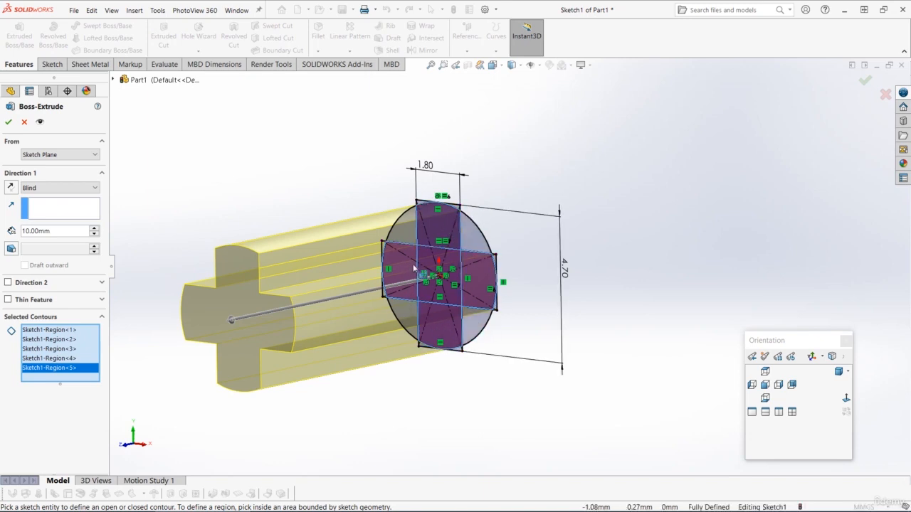
{"action": "middle_click_drag", "start_coordinate": [313, 175], "coordinate": [314, 195]}
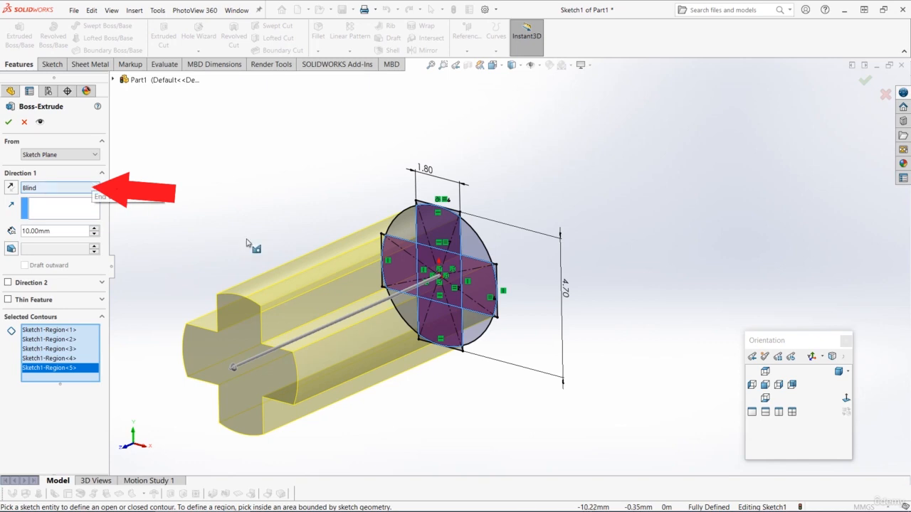
- Extrude the selected cross regions as Mid Plane with a total depth of 23.45 mm
{"action": "left_click", "coordinate": [68, 191]}
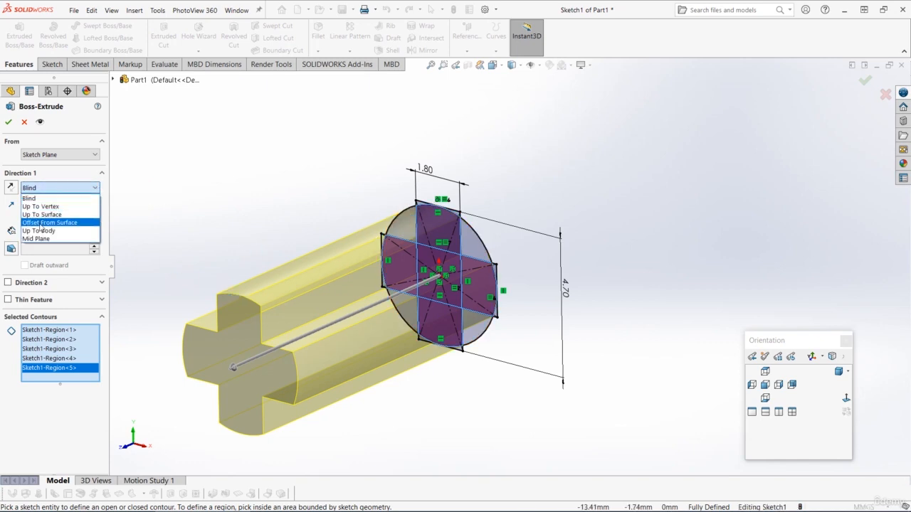
{"action": "left_click", "coordinate": [40, 237]}
{"action": "middle_click_drag", "start_coordinate": [436, 222], "coordinate": [382, 235]}
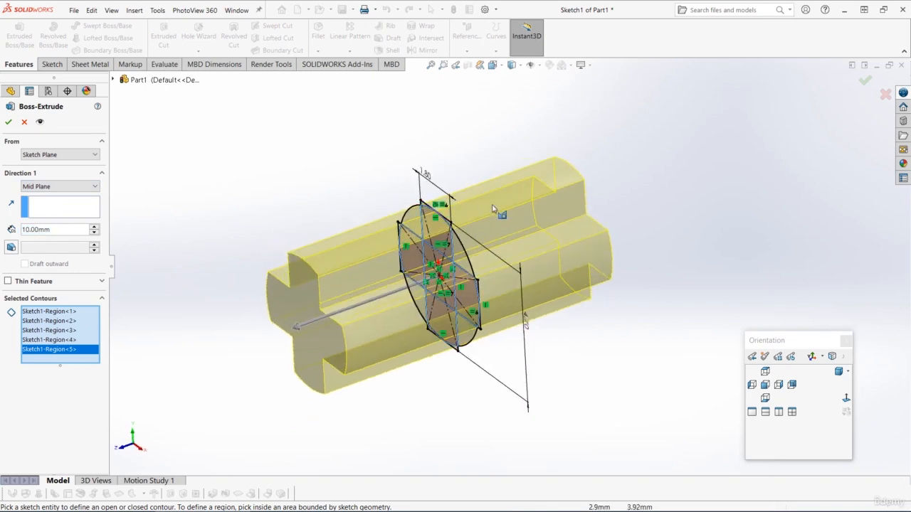
{"action": "mouse_move", "coordinate": [458, 210]}
{"action": "middle_mouse_down"}
{"action": "mouse_move", "coordinate": [498, 193]}
{"action": "mouse_move", "coordinate": [455, 183]}
{"action": "mouse_move", "coordinate": [464, 186]}
{"action": "middle_mouse_up"}
{"action": "left_click_drag", "start_coordinate": [76, 228], "coordinate": [19, 229]}
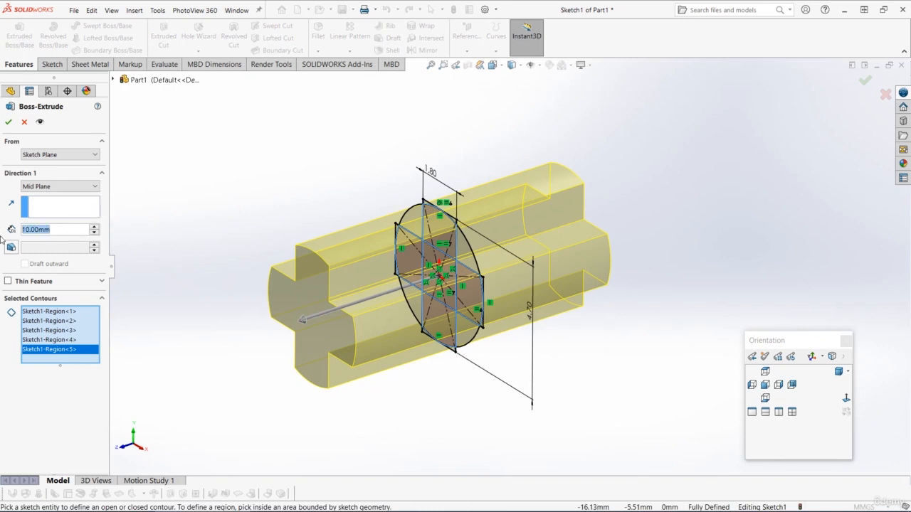
{"action": "type", "text": "23.45"}
{"action": "key", "text": "Return"}
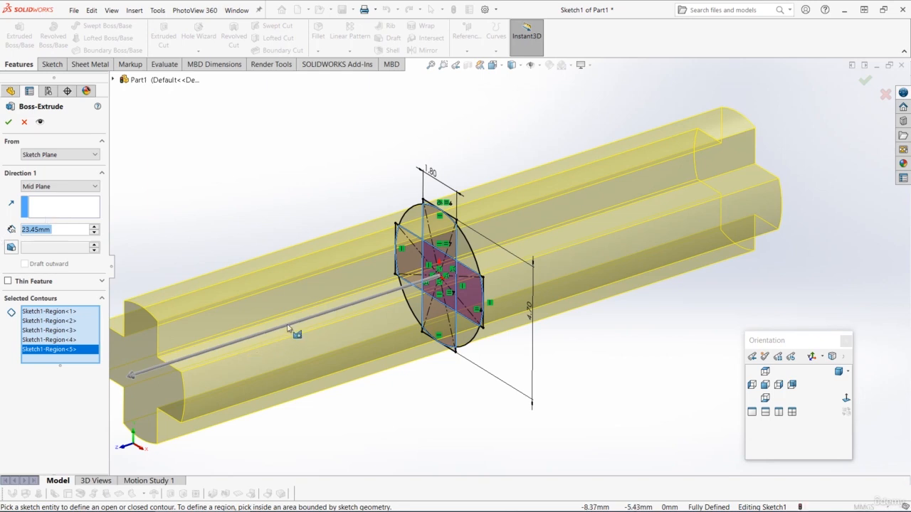
{"action": "scroll", "coordinate": [480, 279], "scroll_direction": "up", "scroll_amount": 2}
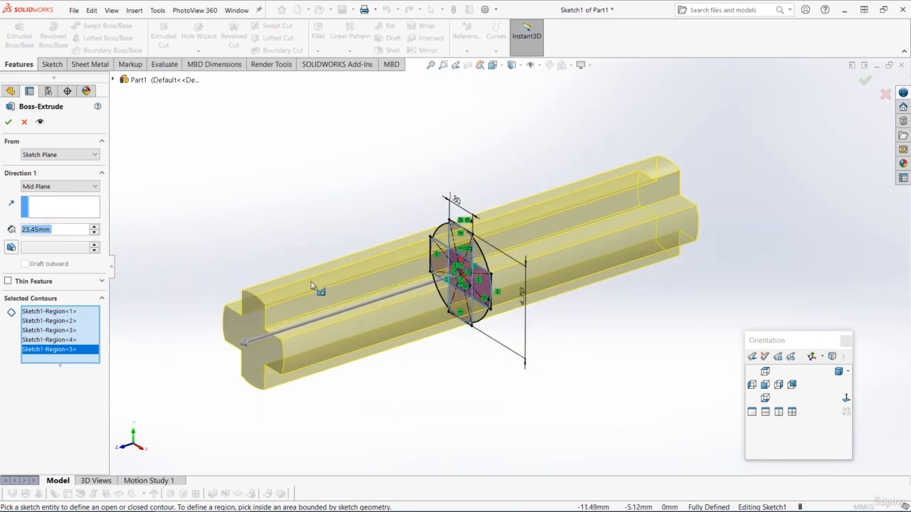
{"action": "left_click", "coordinate": [8, 123]}
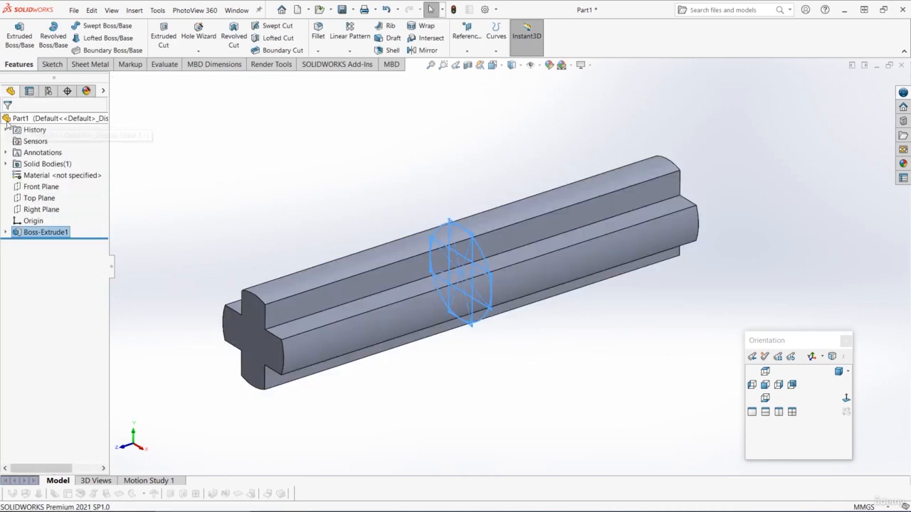
- Start a Fillet with a 0.5 mm radius and select the four outer arc edges on the axle's front end face
{"action": "mouse_move", "coordinate": [256, 186]}
{"action": "middle_mouse_down"}
{"action": "mouse_move", "coordinate": [331, 154]}
{"action": "mouse_move", "coordinate": [346, 170]}
{"action": "mouse_move", "coordinate": [264, 165]}
{"action": "mouse_move", "coordinate": [266, 192]}
{"action": "middle_mouse_up"}
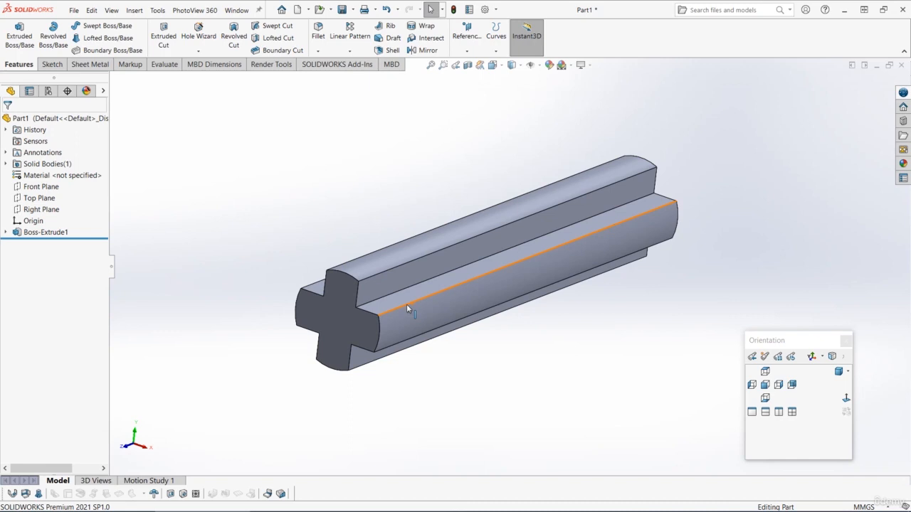
{"action": "middle_click_drag", "start_coordinate": [403, 308], "coordinate": [370, 304]}
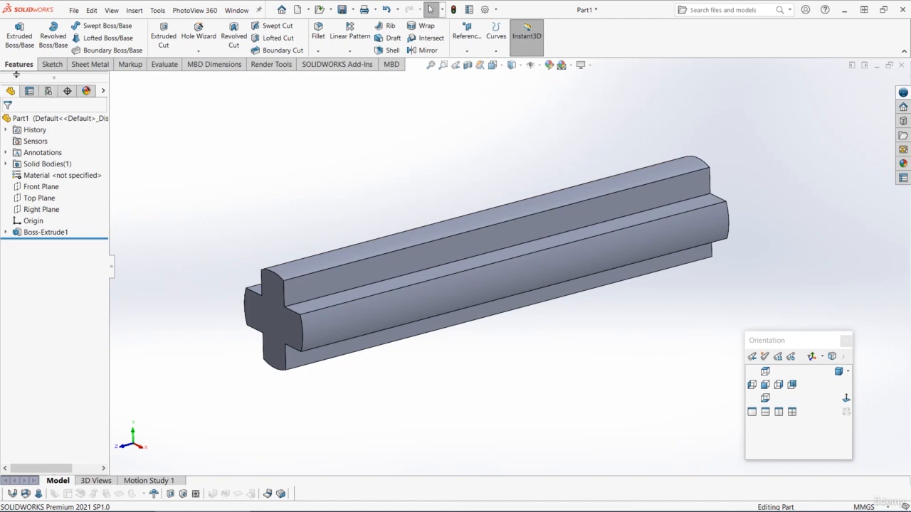
{"action": "left_click", "coordinate": [317, 34]}
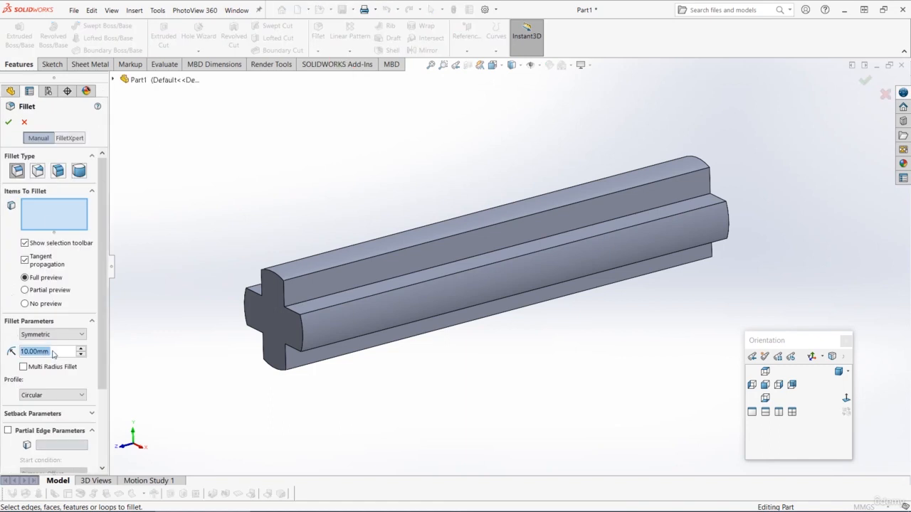
{"action": "left_click", "coordinate": [57, 351]}
{"action": "double_click", "coordinate": [57, 350]}
{"action": "type", "text": "0.5"}
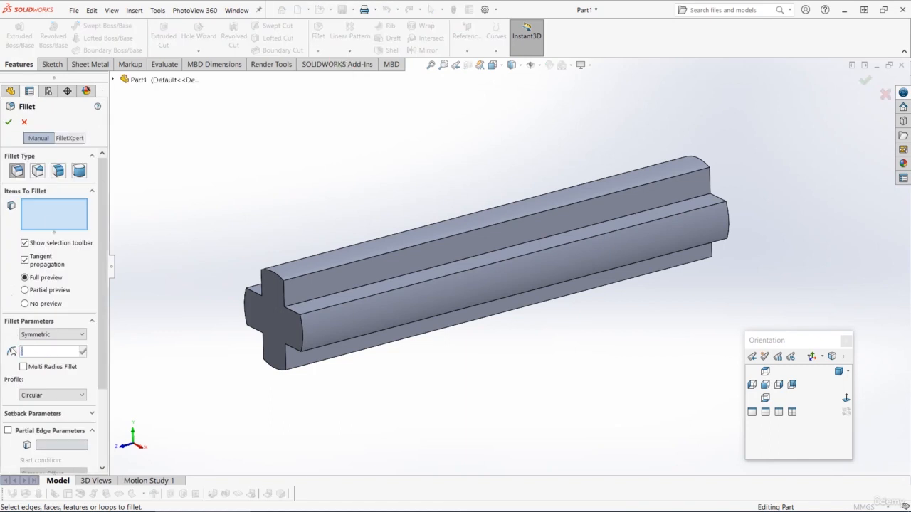
{"action": "key", "text": "Return"}
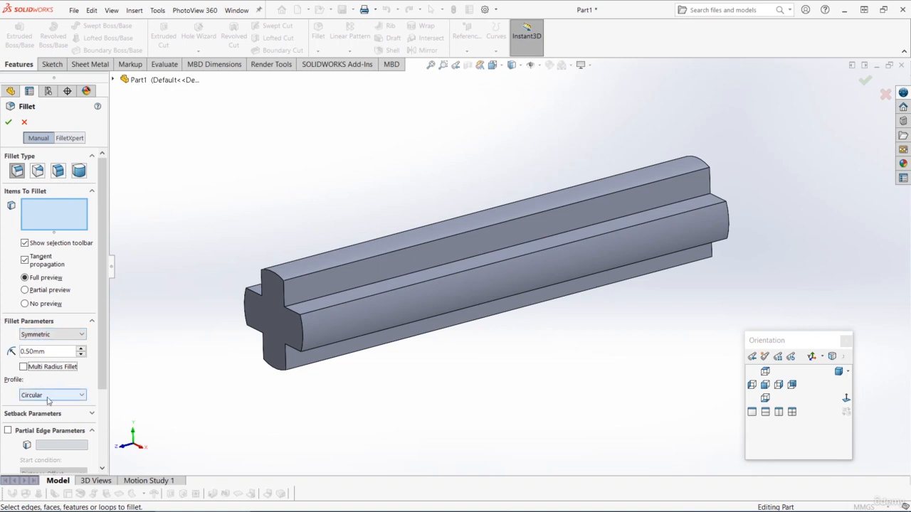
{"action": "middle_click_drag", "start_coordinate": [201, 344], "coordinate": [208, 354]}
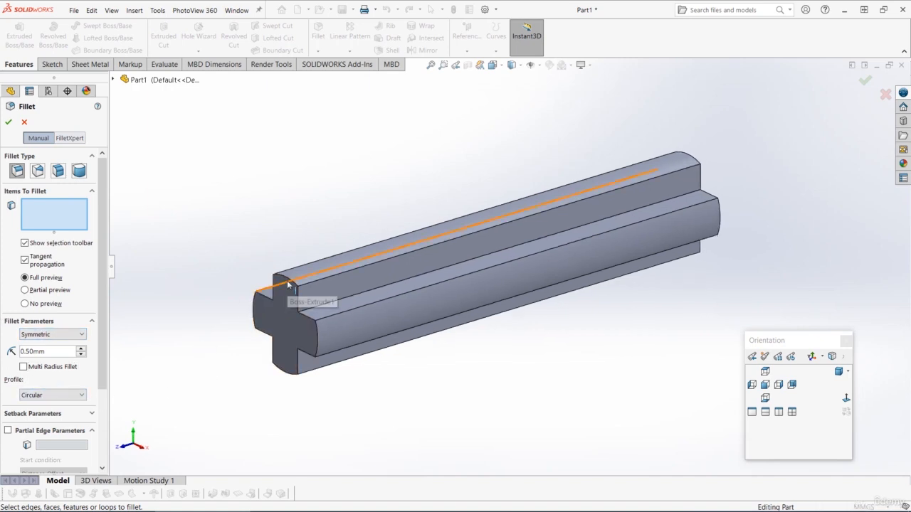
{"action": "left_click", "coordinate": [291, 300]}
{"action": "left_click", "coordinate": [317, 341]}
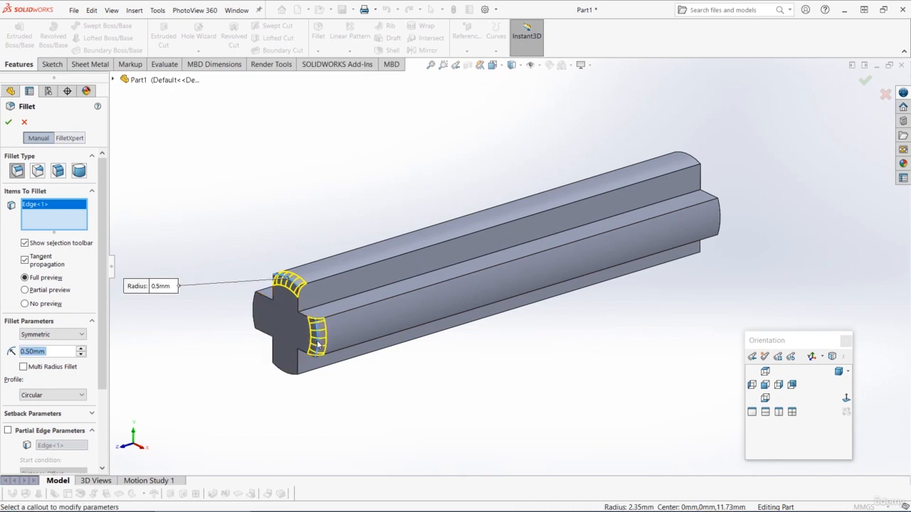
{"action": "left_click", "coordinate": [290, 373]}
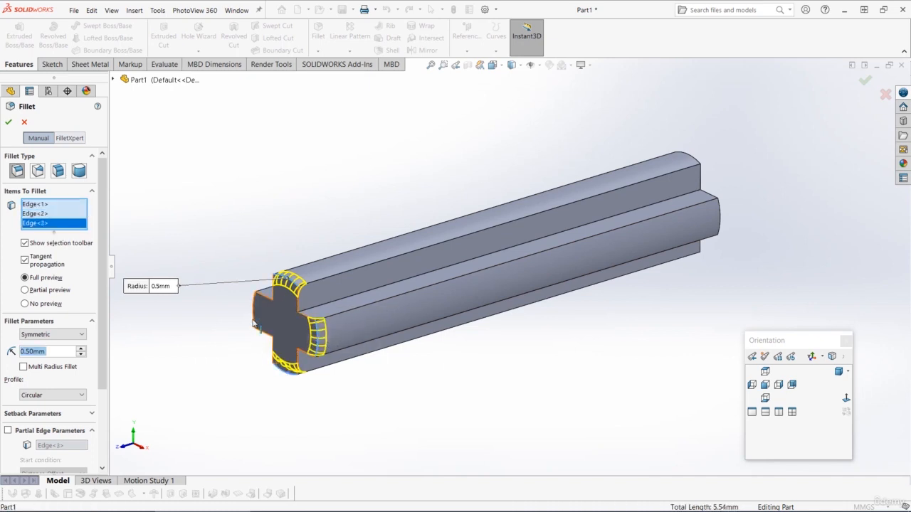
{"action": "left_click", "coordinate": [255, 325]}
- Add the four outer arc edges of the axle's opposite end face to the fillet and apply it
{"action": "middle_click_drag", "start_coordinate": [420, 275], "coordinate": [441, 256]}
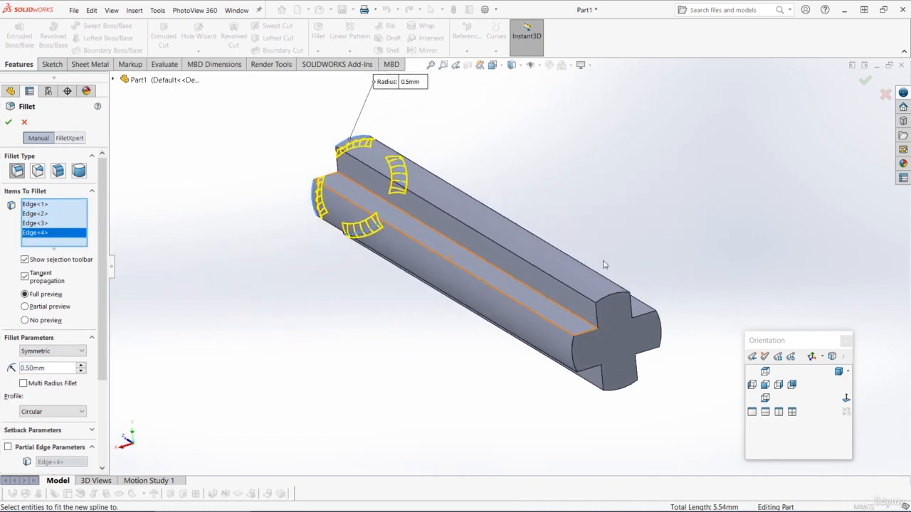
{"action": "left_click", "coordinate": [631, 300]}
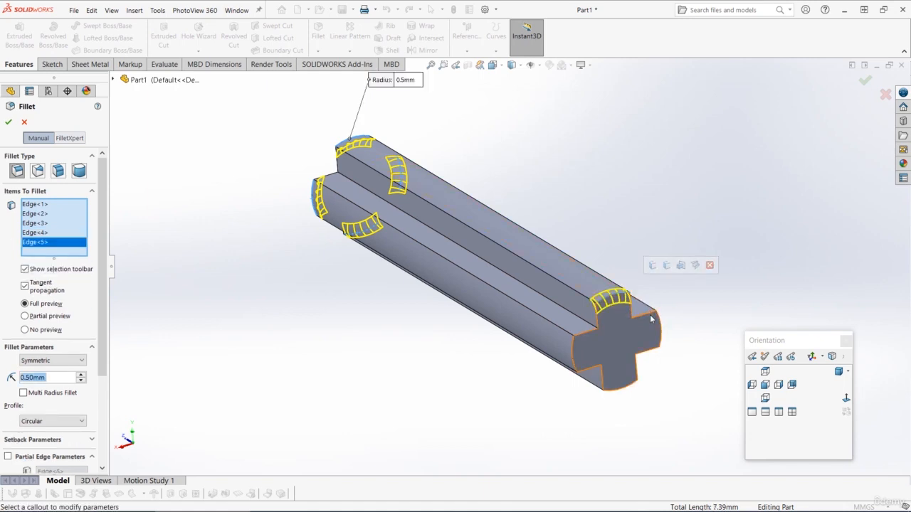
{"action": "left_click", "coordinate": [650, 318]}
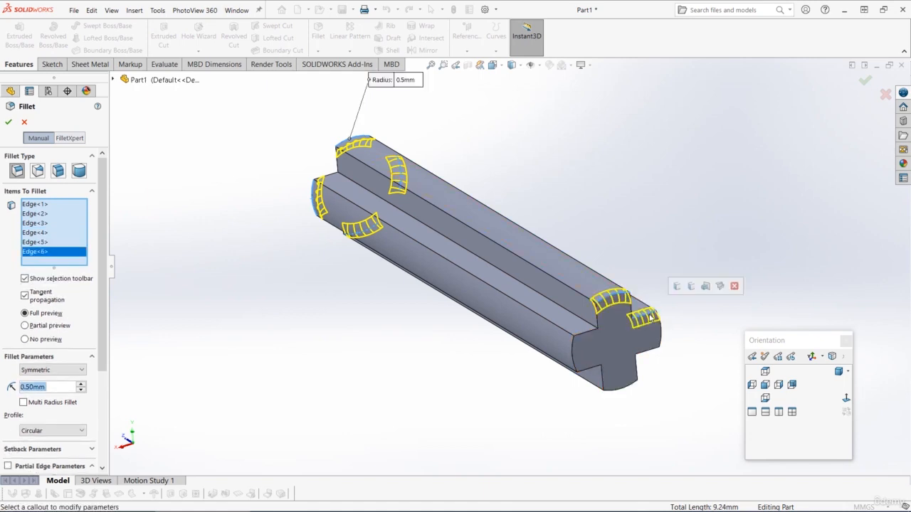
{"action": "left_click", "coordinate": [650, 318]}
{"action": "left_click", "coordinate": [661, 329]}
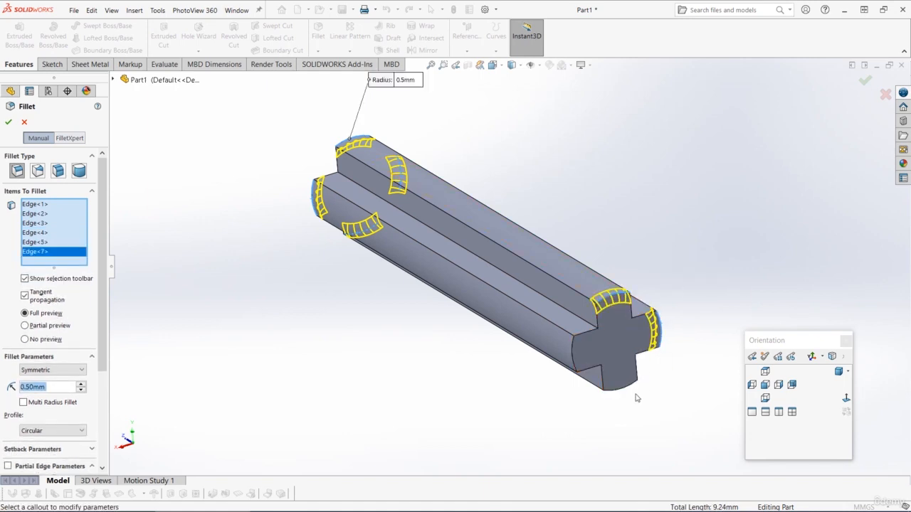
{"action": "left_click", "coordinate": [628, 394]}
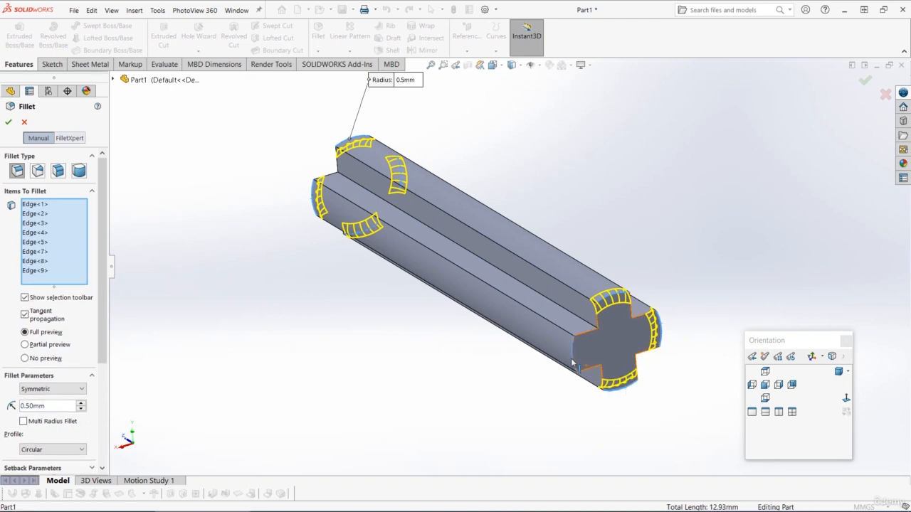
{"action": "left_click", "coordinate": [8, 122]}
{"action": "middle_click_drag", "start_coordinate": [209, 257], "coordinate": [462, 248]}
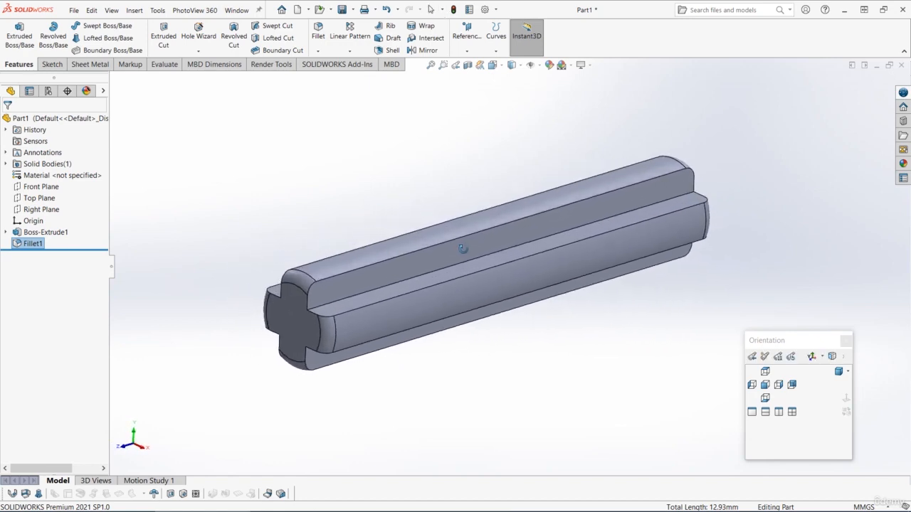
{"action": "key", "text": "Escape"}
{"action": "left_click", "coordinate": [431, 176]}
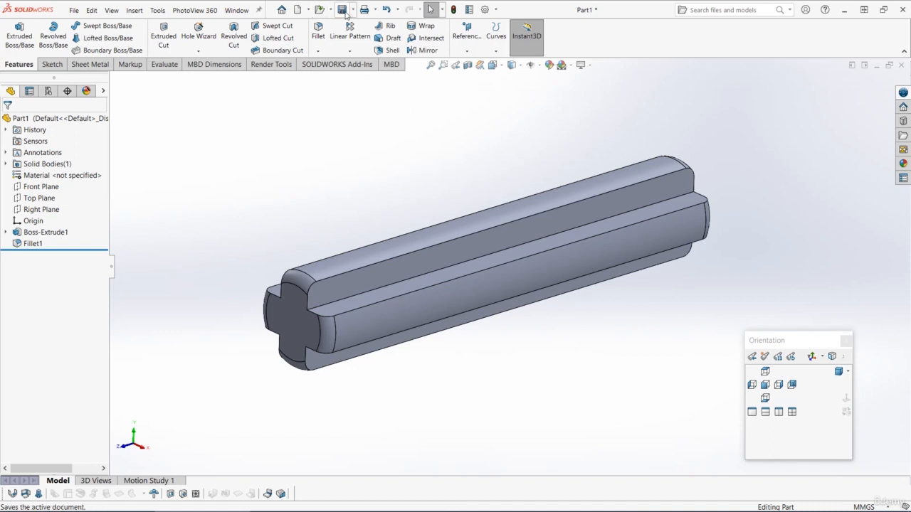
- Save the part as "Axle - 30465" in the Lego Helicopter folder
{"action": "left_click", "coordinate": [73, 10]}
{"action": "left_click", "coordinate": [107, 126]}
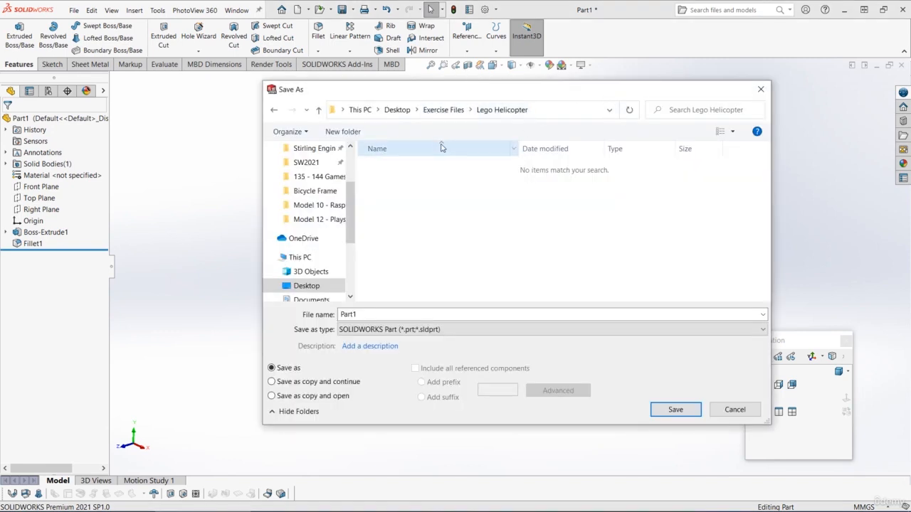
{"action": "double_click", "coordinate": [384, 314]}
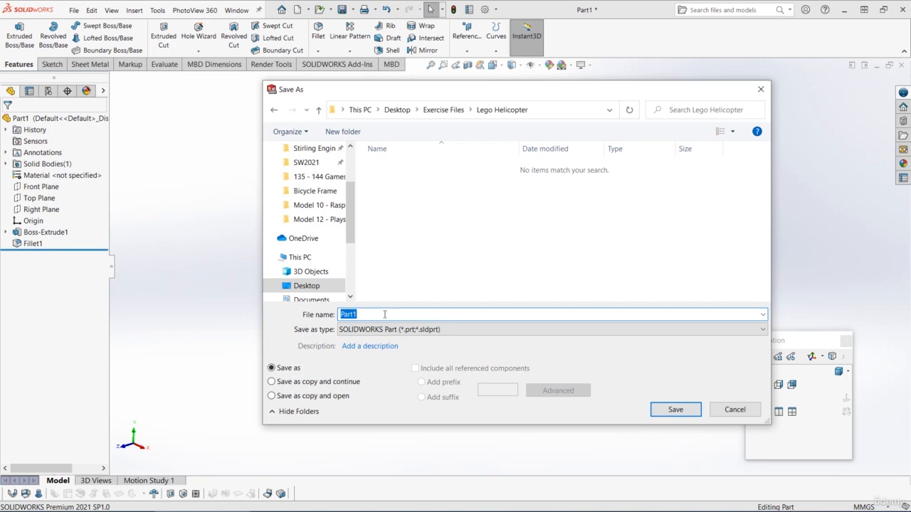
{"action": "type", "text": "Axle"}
{"action": "type", "text": "0465"}
{"action": "left_click", "coordinate": [674, 408]}
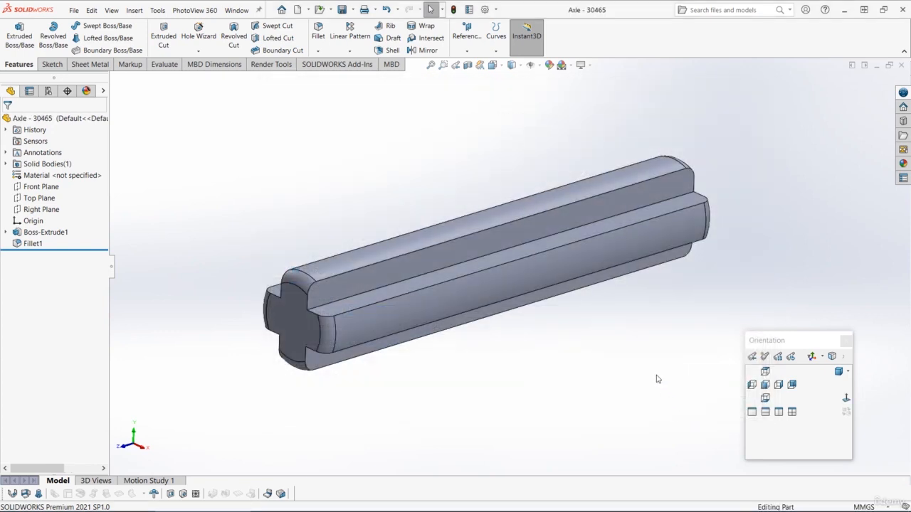
{"action": "mouse_move", "coordinate": [574, 342]}
{"action": "middle_mouse_down"}
{"action": "mouse_move", "coordinate": [578, 360]}
{"action": "mouse_move", "coordinate": [565, 368]}
{"action": "mouse_move", "coordinate": [541, 356]}
{"action": "mouse_move", "coordinate": [577, 348]}
{"action": "mouse_move", "coordinate": [571, 330]}
{"action": "middle_mouse_up"}
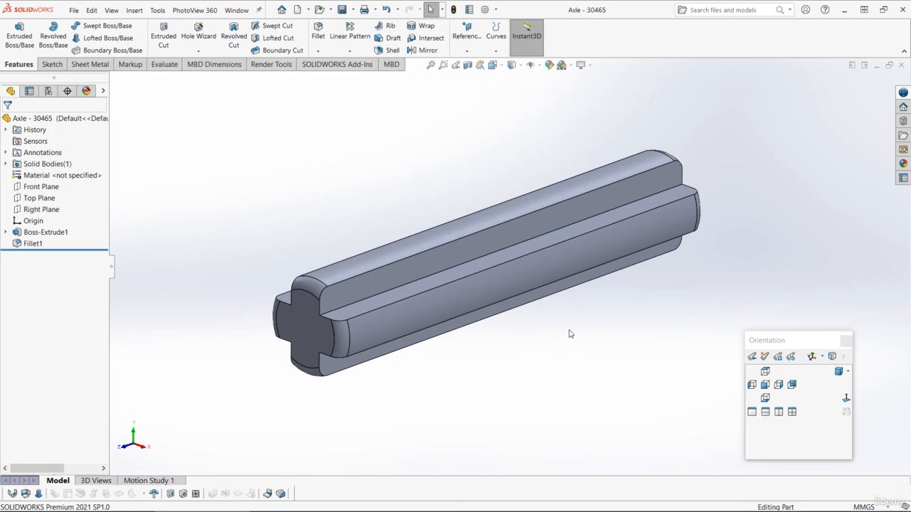